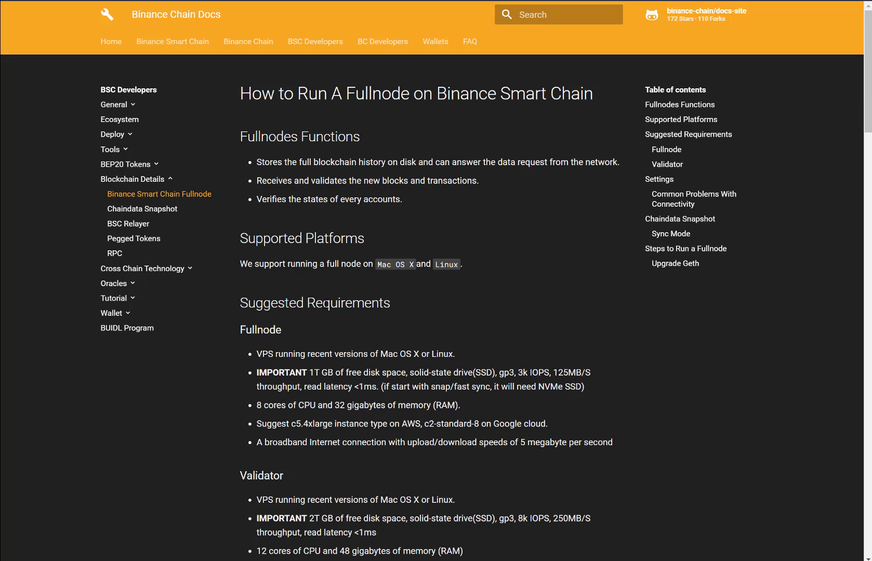
- Examine the suggested fullnode hardware requirements in the Binance Smart Chain docs, including platform, disk, throughput, latency, CPU and memory
{"action": "double_click", "coordinate": [261, 328]}
{"action": "scroll", "coordinate": [304, 327], "scroll_direction": "down", "scroll_amount": 1}
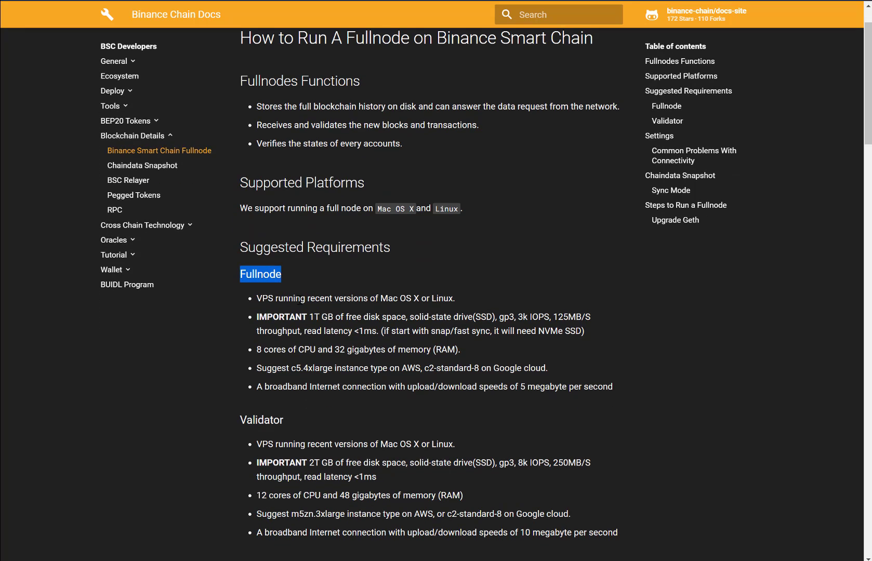
{"action": "left_click", "coordinate": [300, 300]}
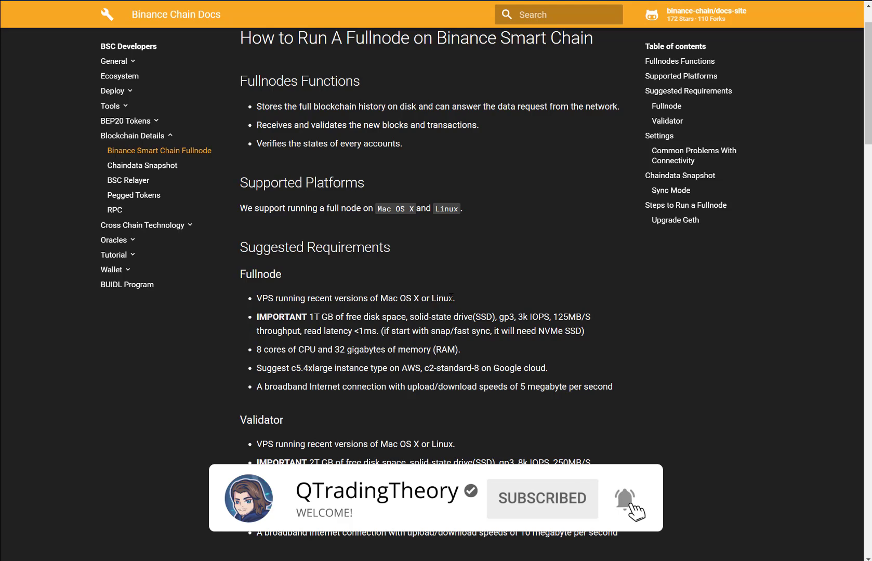
{"action": "scroll", "coordinate": [364, 285], "scroll_direction": "down", "scroll_amount": 1}
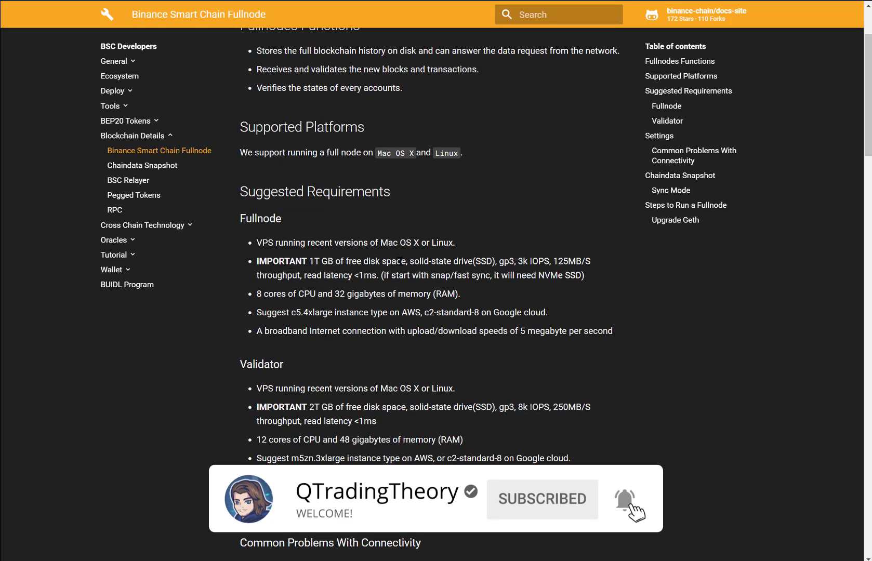
{"action": "double_click", "coordinate": [477, 262]}
{"action": "left_click", "coordinate": [522, 257]}
{"action": "left_click_drag", "start_coordinate": [555, 265], "coordinate": [583, 259]}
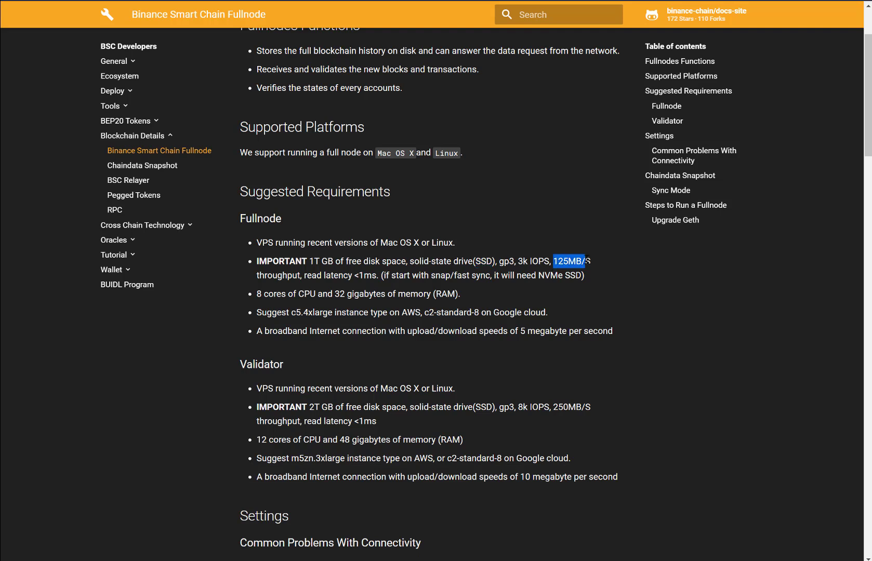
{"action": "left_click_drag", "start_coordinate": [372, 276], "coordinate": [359, 275]}
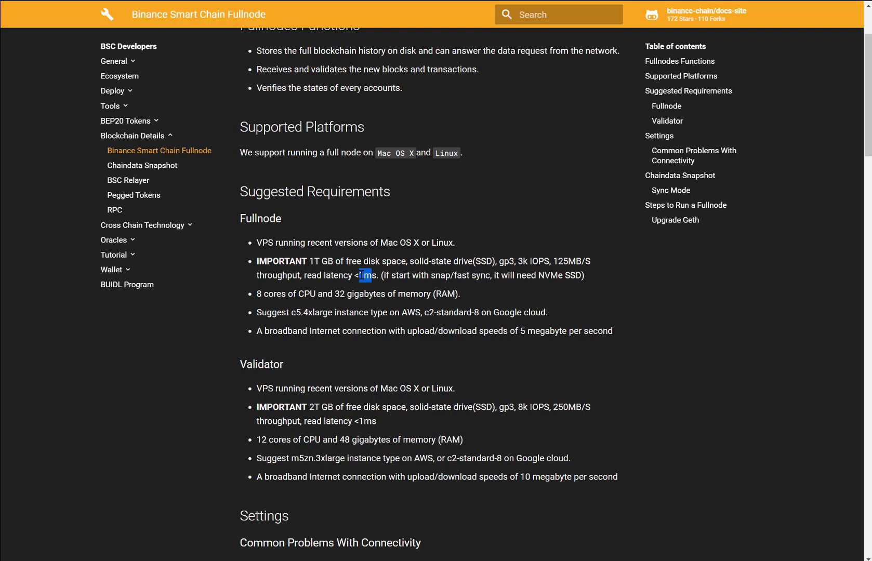
{"action": "left_click_drag", "start_coordinate": [454, 275], "coordinate": [481, 275]}
{"action": "left_click_drag", "start_coordinate": [539, 276], "coordinate": [583, 275]}
{"action": "scroll", "coordinate": [467, 260], "scroll_direction": "down", "scroll_amount": 1}
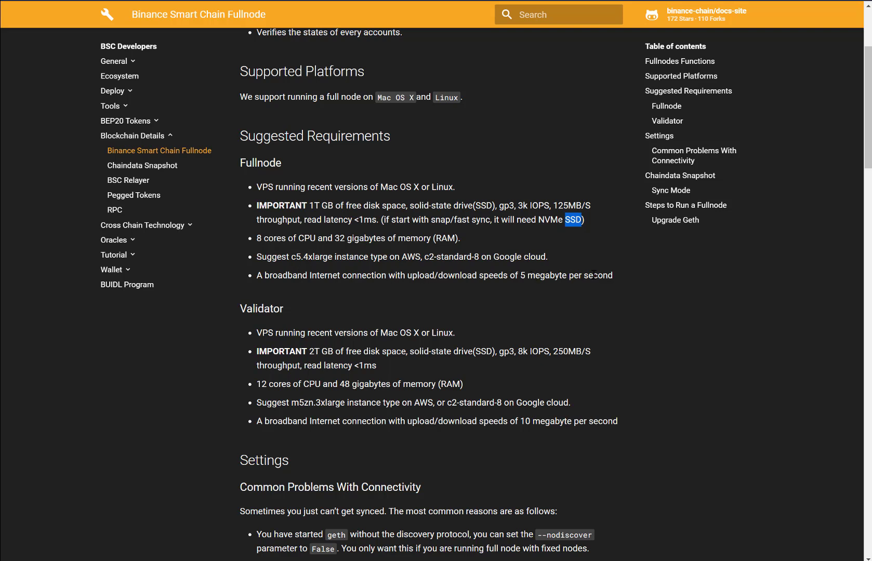
{"action": "scroll", "coordinate": [403, 257], "scroll_direction": "up", "scroll_amount": 4}
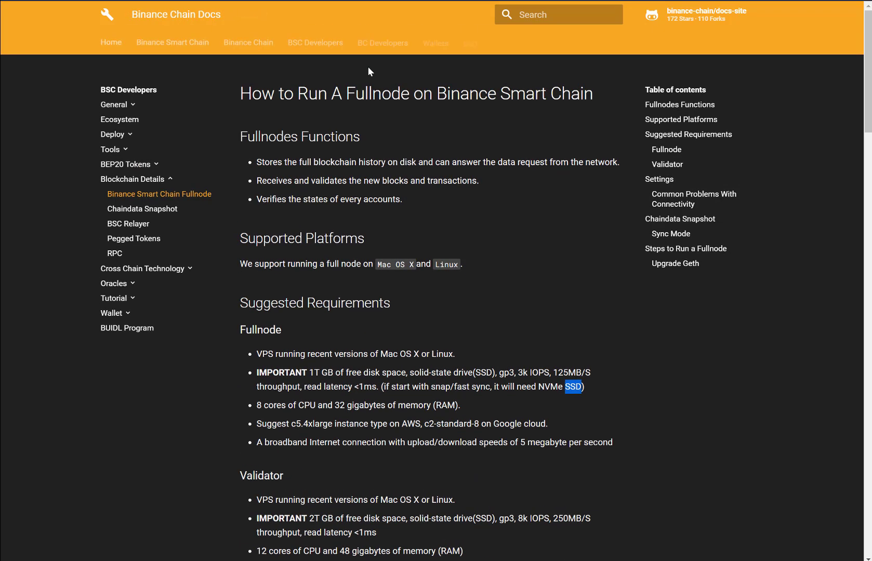
- Switch to the Scaleway Dedibox pricing page and filter servers to the CORE and PRO ranges with a minimum memory of 32 GB
{"action": "key", "text": "ctrl+Tab"}
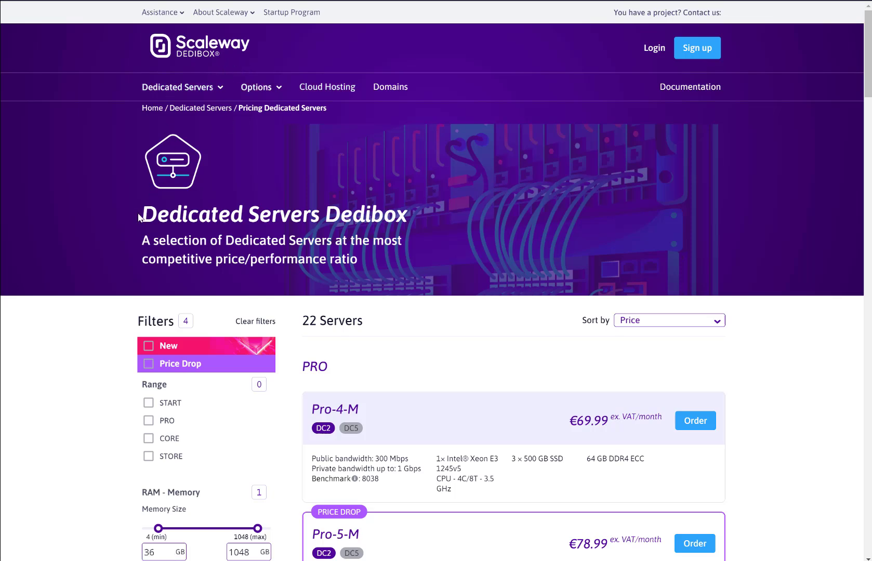
{"action": "scroll", "coordinate": [195, 210], "scroll_direction": "down", "scroll_amount": 4}
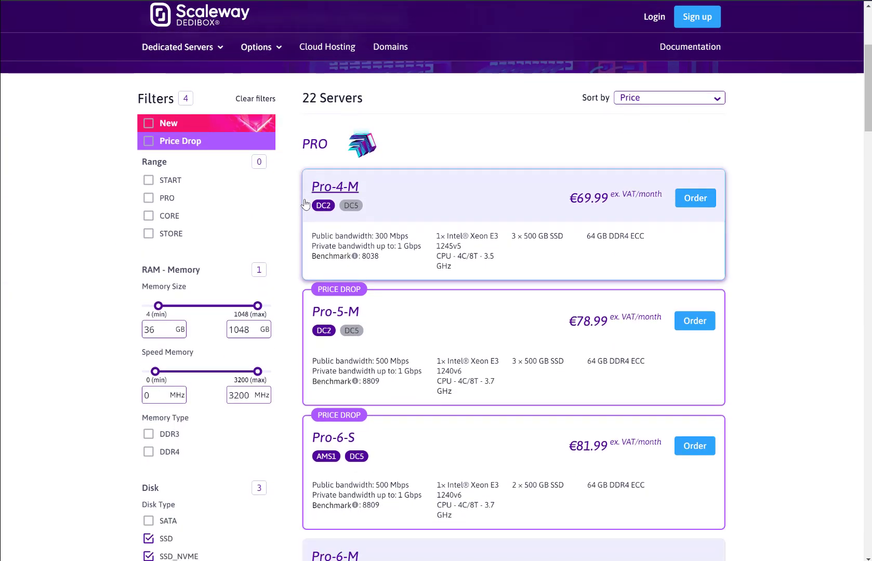
{"action": "left_click", "coordinate": [148, 218]}
{"action": "left_click", "coordinate": [149, 198]}
{"action": "scroll", "coordinate": [109, 239], "scroll_direction": "down", "scroll_amount": 1}
{"action": "double_click", "coordinate": [157, 275]}
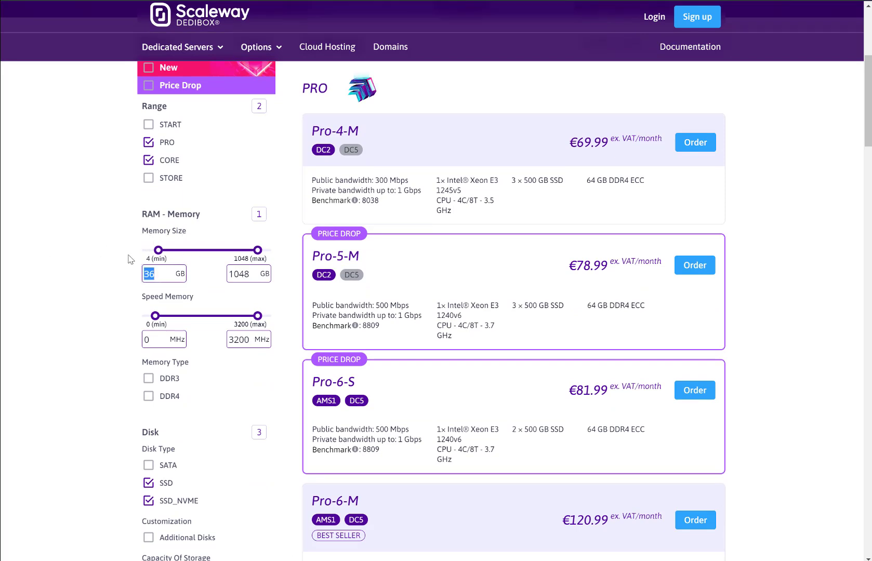
{"action": "type", "text": "32"}
- Check the disk type, storage capacity and remaining filter settings for the Scaleway servers
{"action": "scroll", "coordinate": [121, 257], "scroll_direction": "down", "scroll_amount": 1}
{"action": "scroll", "coordinate": [124, 262], "scroll_direction": "down", "scroll_amount": 2}
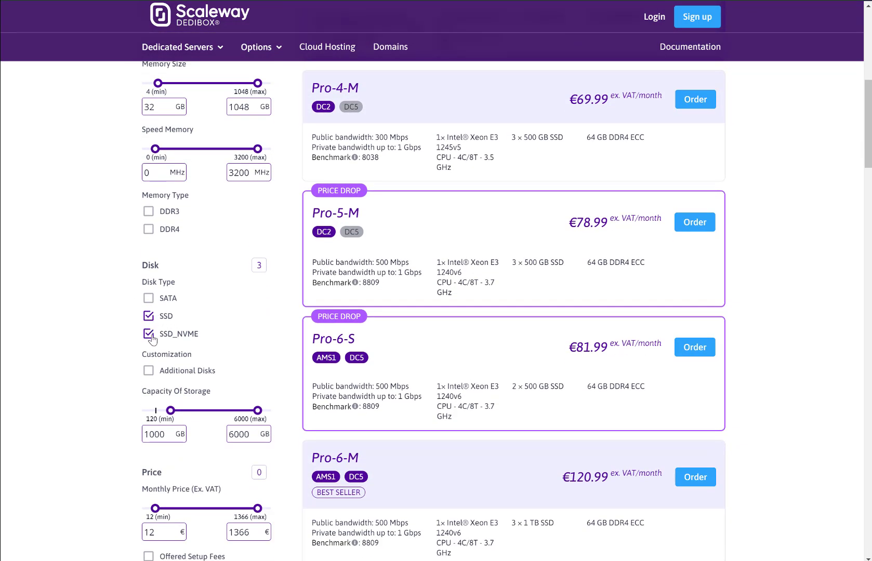
{"action": "scroll", "coordinate": [196, 338], "scroll_direction": "down", "scroll_amount": 3}
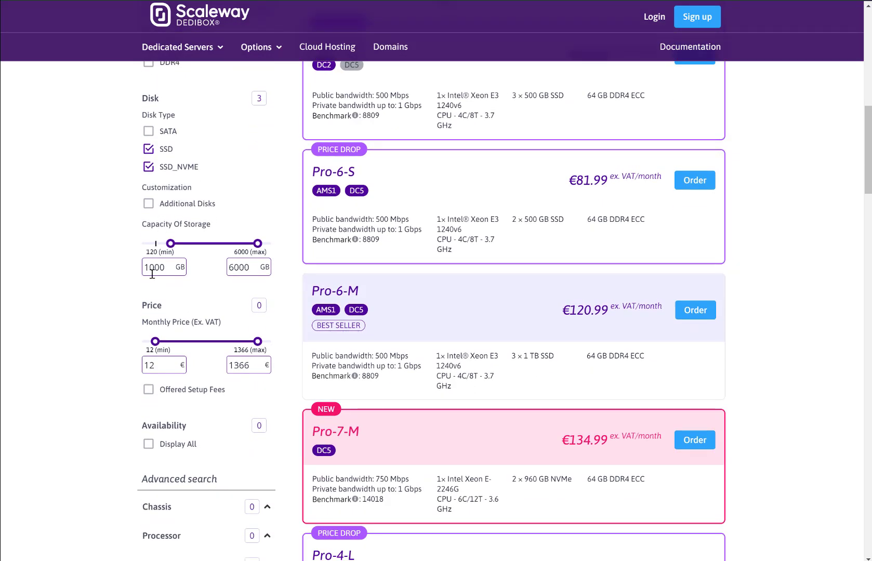
{"action": "double_click", "coordinate": [153, 274]}
{"action": "left_click", "coordinate": [132, 300]}
{"action": "scroll", "coordinate": [176, 244], "scroll_direction": "down", "scroll_amount": 3}
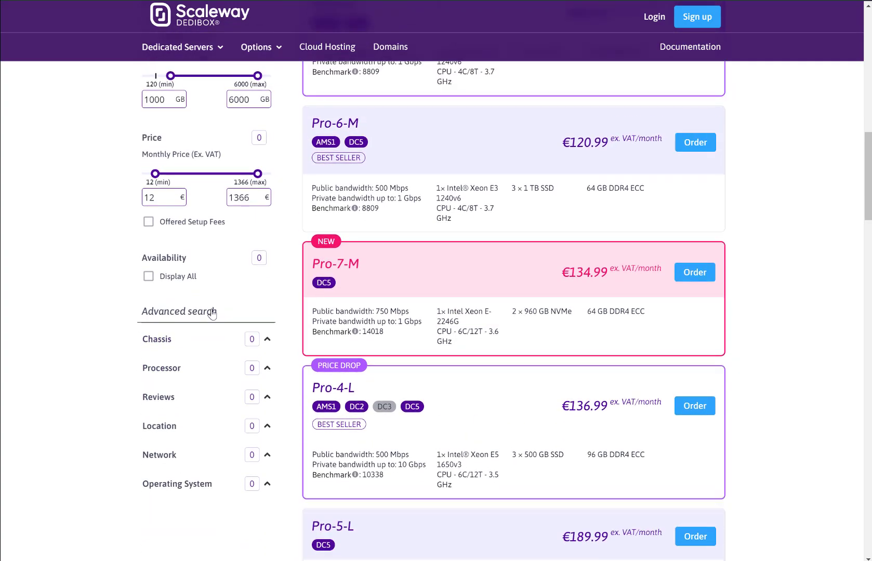
- Compare the processors, disks, memory, bandwidth and monthly prices of the filtered PRO and CORE servers
{"action": "scroll", "coordinate": [205, 301], "scroll_direction": "up", "scroll_amount": 10}
{"action": "scroll", "coordinate": [207, 256], "scroll_direction": "up", "scroll_amount": 5}
{"action": "scroll", "coordinate": [380, 253], "scroll_direction": "down", "scroll_amount": 4}
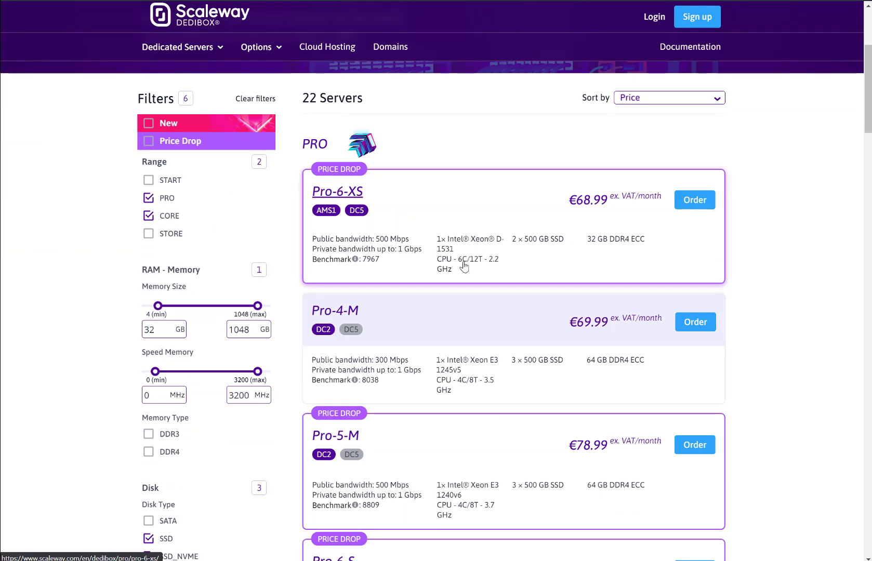
{"action": "scroll", "coordinate": [463, 267], "scroll_direction": "down", "scroll_amount": 1}
{"action": "scroll", "coordinate": [462, 331], "scroll_direction": "down", "scroll_amount": 1}
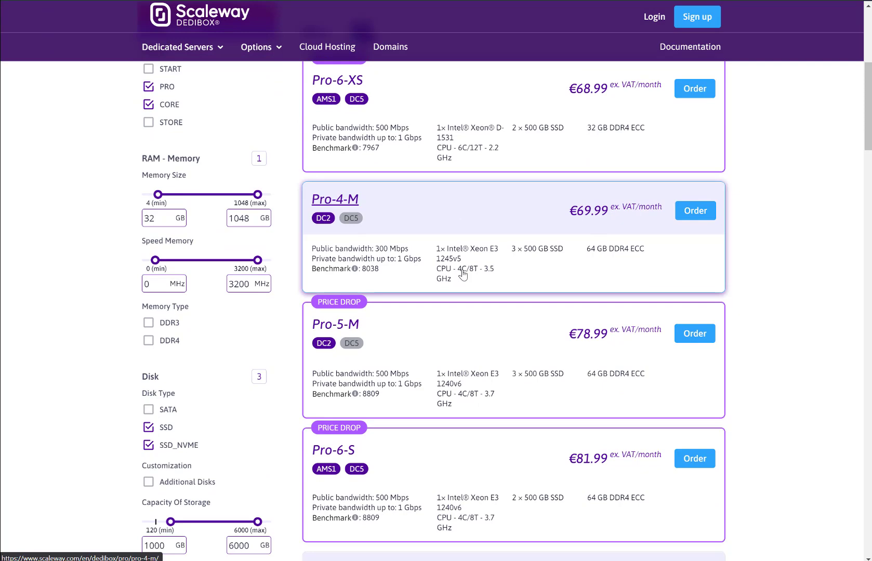
{"action": "scroll", "coordinate": [462, 276], "scroll_direction": "down", "scroll_amount": 1}
{"action": "scroll", "coordinate": [462, 333], "scroll_direction": "down", "scroll_amount": 2}
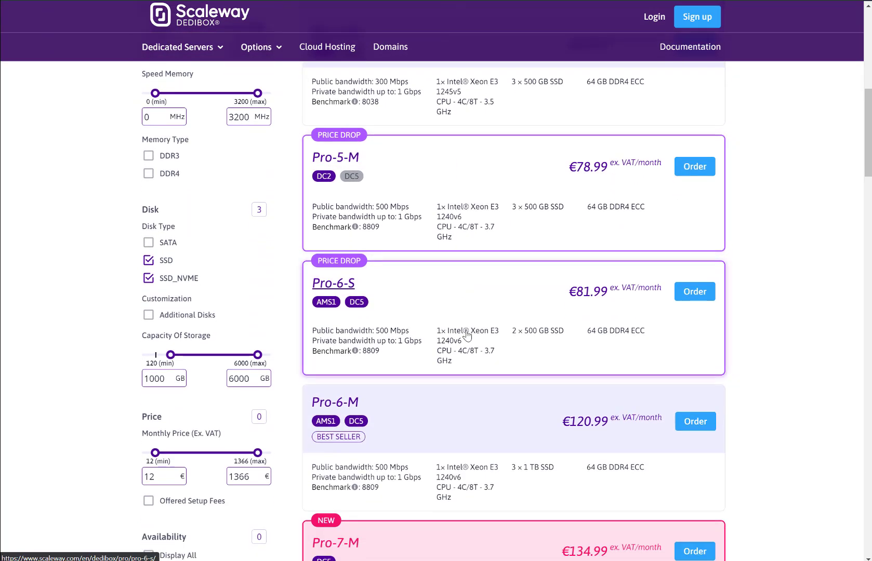
{"action": "scroll", "coordinate": [467, 333], "scroll_direction": "down", "scroll_amount": 1}
{"action": "scroll", "coordinate": [467, 312], "scroll_direction": "down", "scroll_amount": 4}
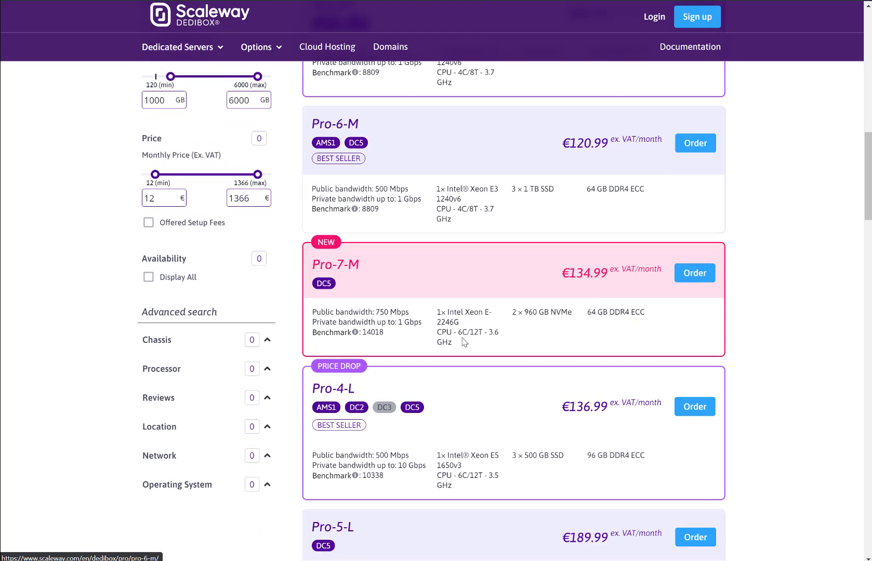
{"action": "scroll", "coordinate": [464, 327], "scroll_direction": "down", "scroll_amount": 3}
{"action": "scroll", "coordinate": [463, 336], "scroll_direction": "down", "scroll_amount": 1}
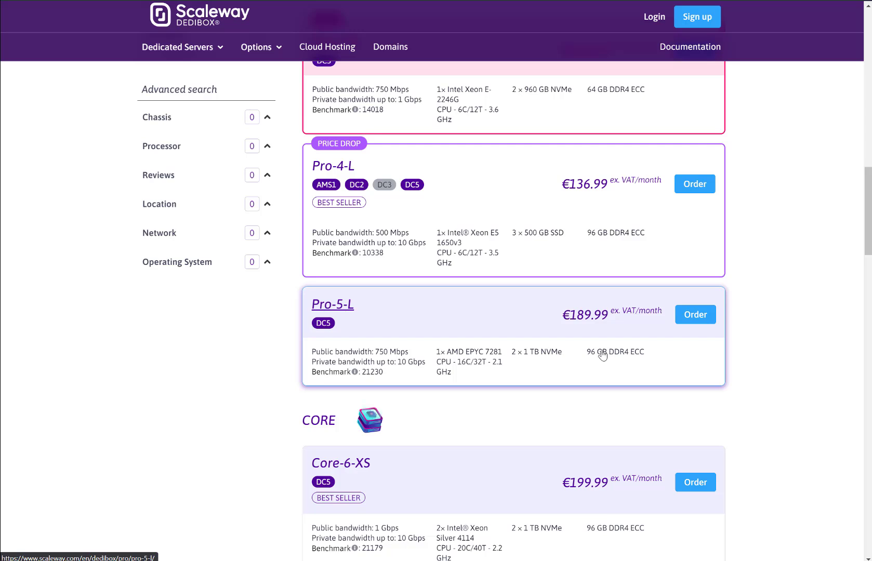
{"action": "scroll", "coordinate": [602, 355], "scroll_direction": "down", "scroll_amount": 1}
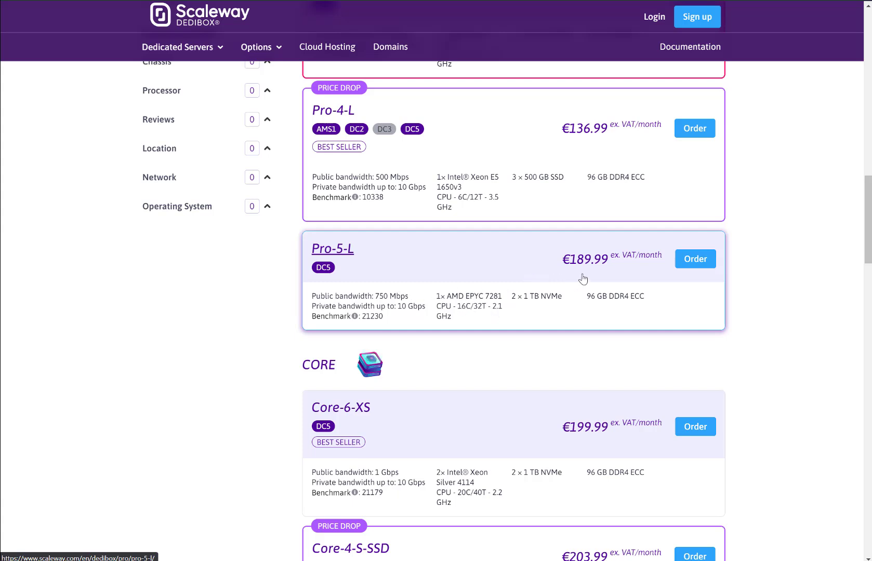
{"action": "scroll", "coordinate": [464, 265], "scroll_direction": "down", "scroll_amount": 2}
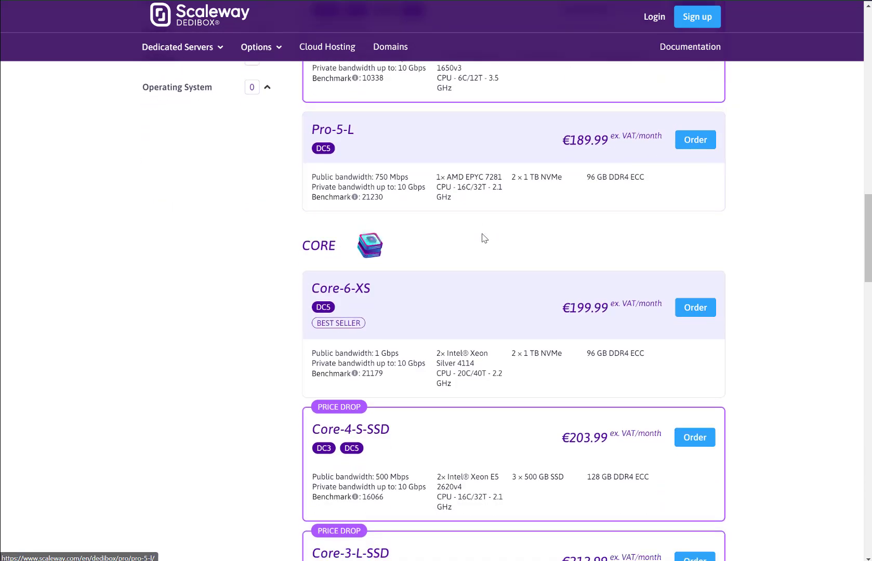
{"action": "scroll", "coordinate": [483, 238], "scroll_direction": "down", "scroll_amount": 1}
{"action": "scroll", "coordinate": [424, 244], "scroll_direction": "down", "scroll_amount": 1}
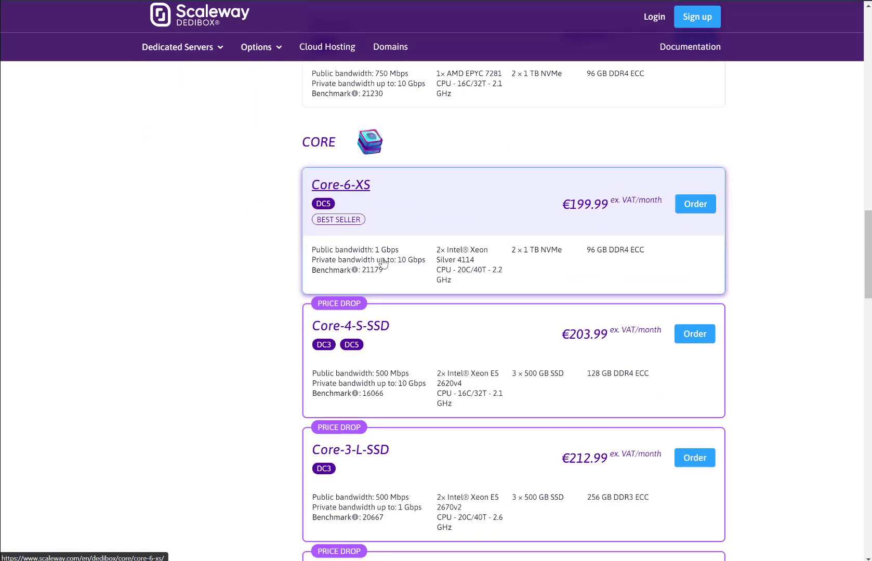
- Open the details of the Core-6-XS server and examine its monthly price and setup fees
{"action": "scroll", "coordinate": [383, 263], "scroll_direction": "up", "scroll_amount": 1}
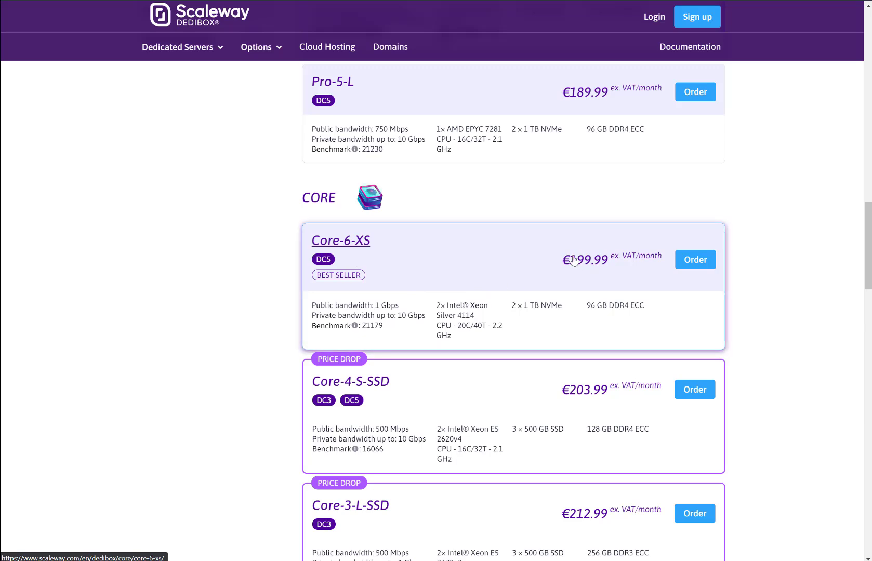
{"action": "scroll", "coordinate": [331, 255], "scroll_direction": "up", "scroll_amount": 1}
{"action": "left_click", "coordinate": [346, 299]}
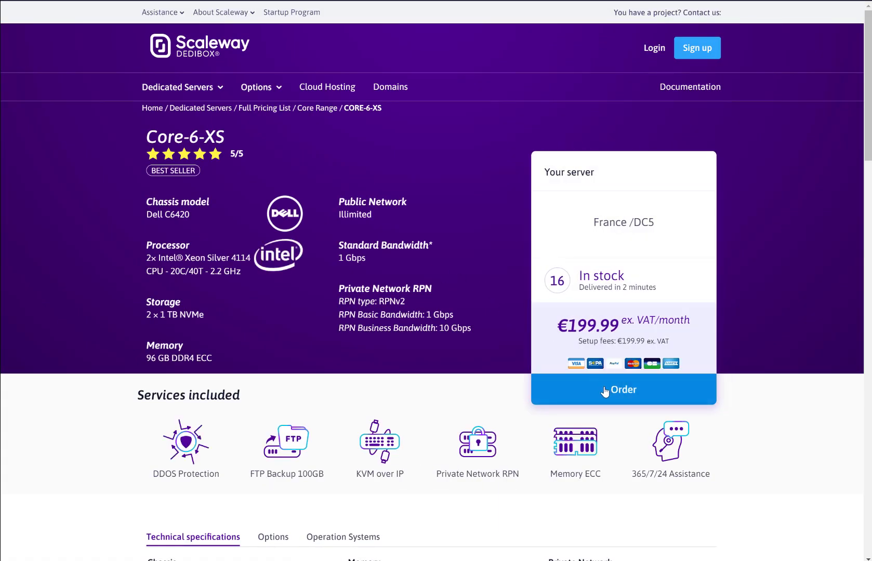
{"action": "left_click_drag", "start_coordinate": [617, 341], "coordinate": [650, 342]}
{"action": "left_click", "coordinate": [607, 340]}
{"action": "left_click", "coordinate": [649, 342]}
{"action": "left_click_drag", "start_coordinate": [557, 326], "coordinate": [627, 332]}
{"action": "left_click", "coordinate": [607, 325]}
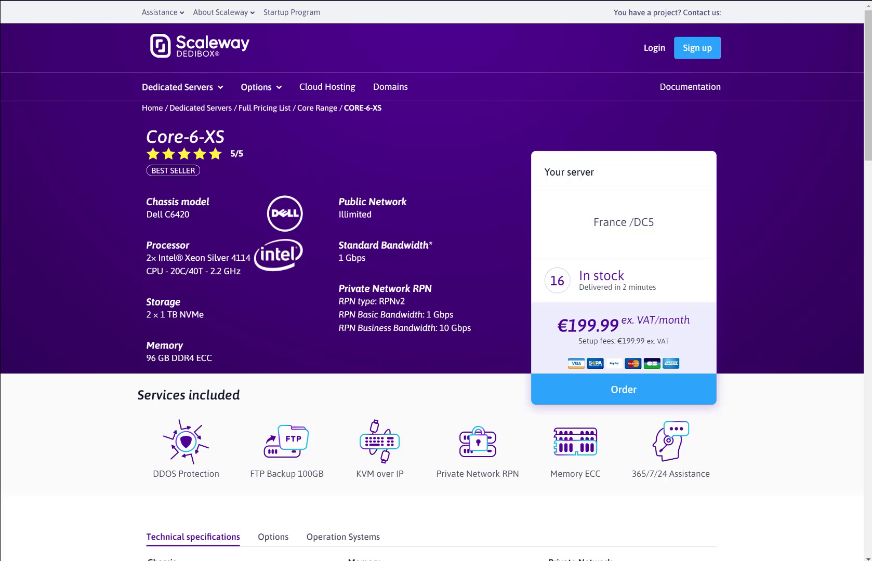
- Switch to the OVHcloud site and open the price list of all dedicated servers
{"action": "key", "text": "ctrl+Tab"}
{"action": "left_click", "coordinate": [131, 55]}
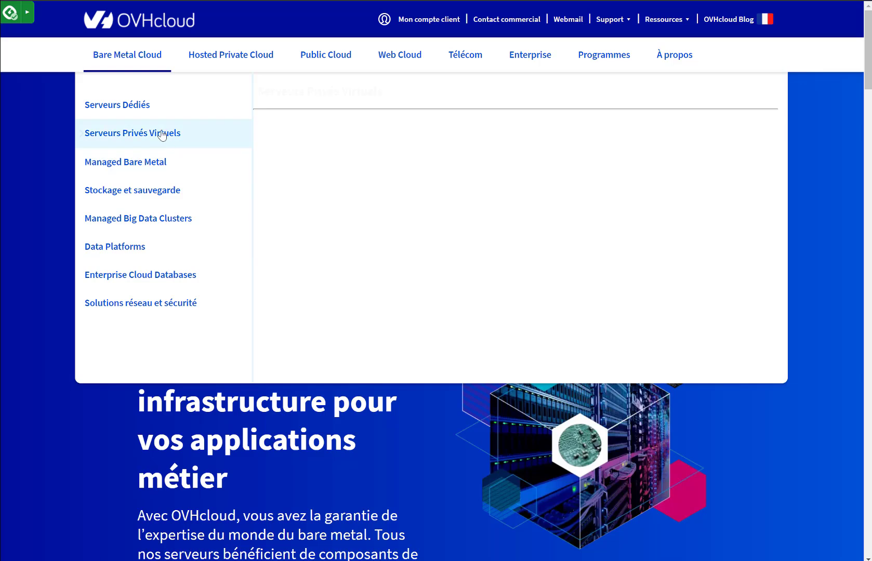
{"action": "left_click", "coordinate": [222, 108]}
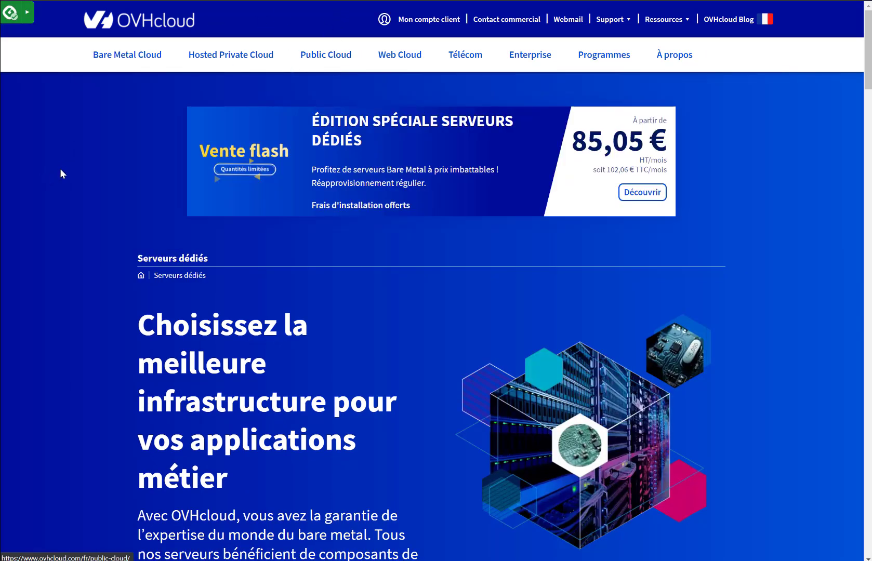
{"action": "scroll", "coordinate": [96, 130], "scroll_direction": "down", "scroll_amount": 10}
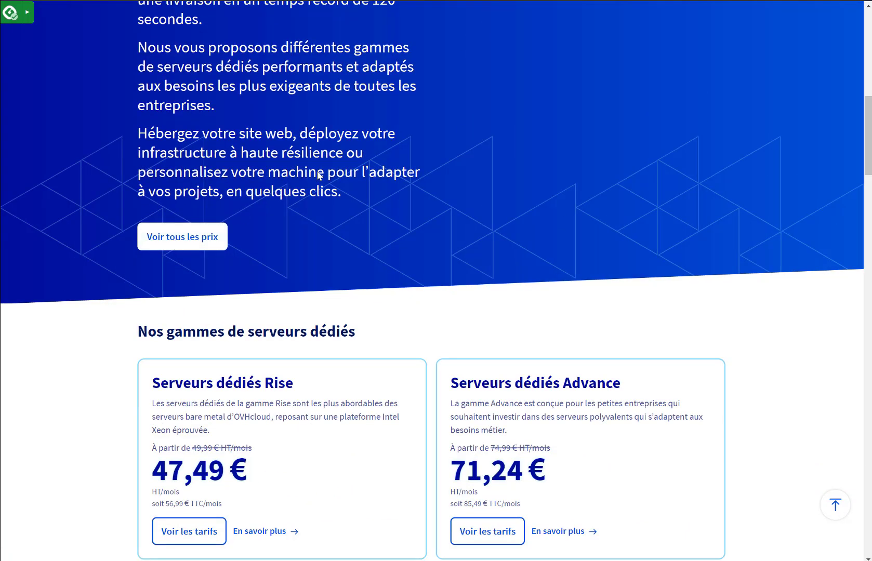
{"action": "scroll", "coordinate": [276, 247], "scroll_direction": "down", "scroll_amount": 6}
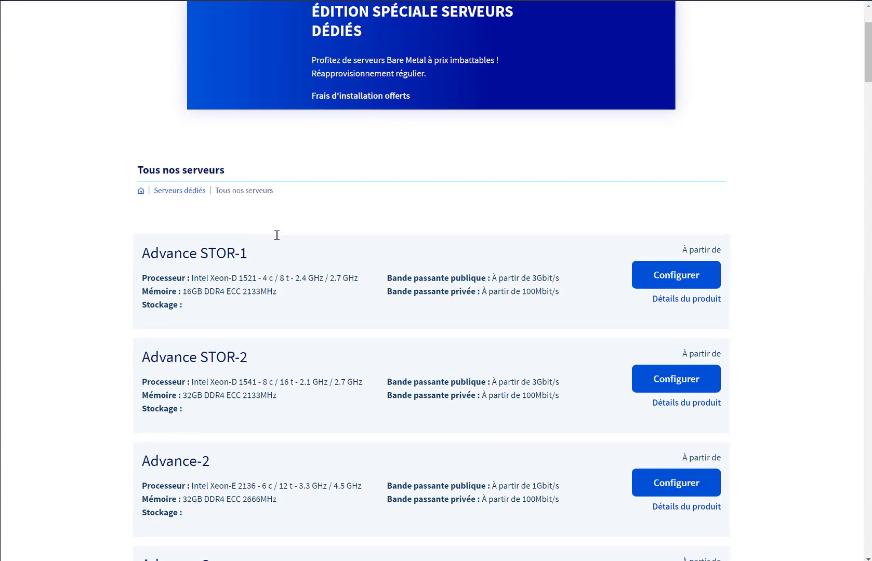
- Filter the OVHcloud server list to processors with at least 8c/16t
{"action": "scroll", "coordinate": [287, 234], "scroll_direction": "up", "scroll_amount": 10}
{"action": "scroll", "coordinate": [290, 214], "scroll_direction": "down", "scroll_amount": 10}
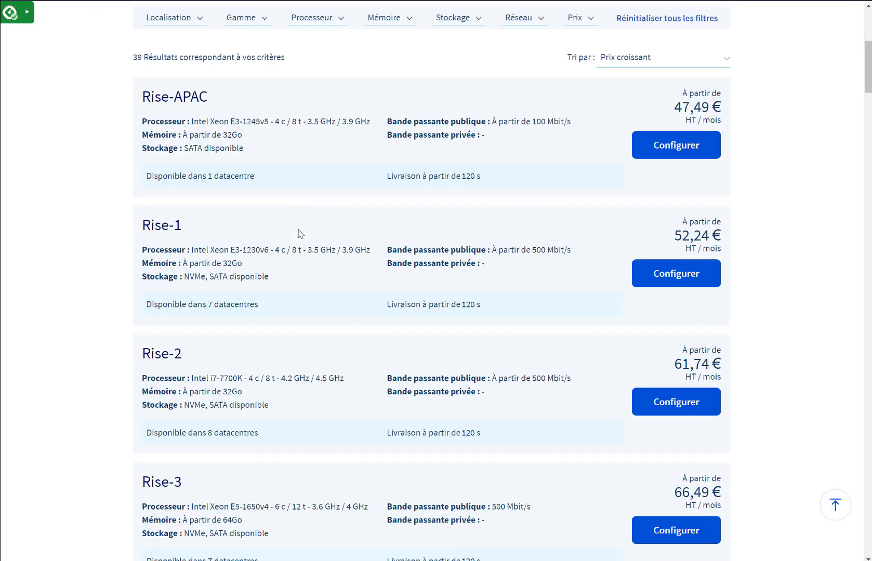
{"action": "scroll", "coordinate": [297, 233], "scroll_direction": "up", "scroll_amount": 10}
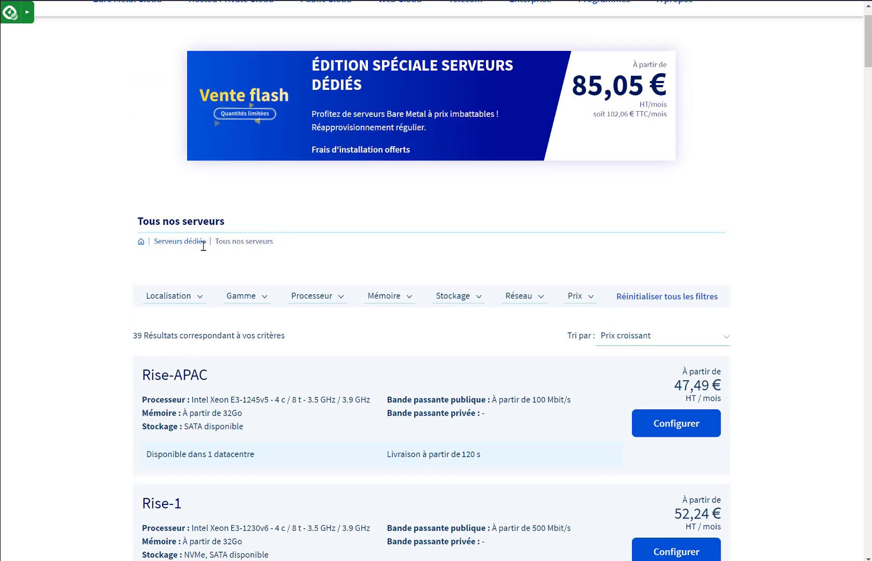
{"action": "left_click", "coordinate": [250, 297]}
{"action": "left_click", "coordinate": [322, 298]}
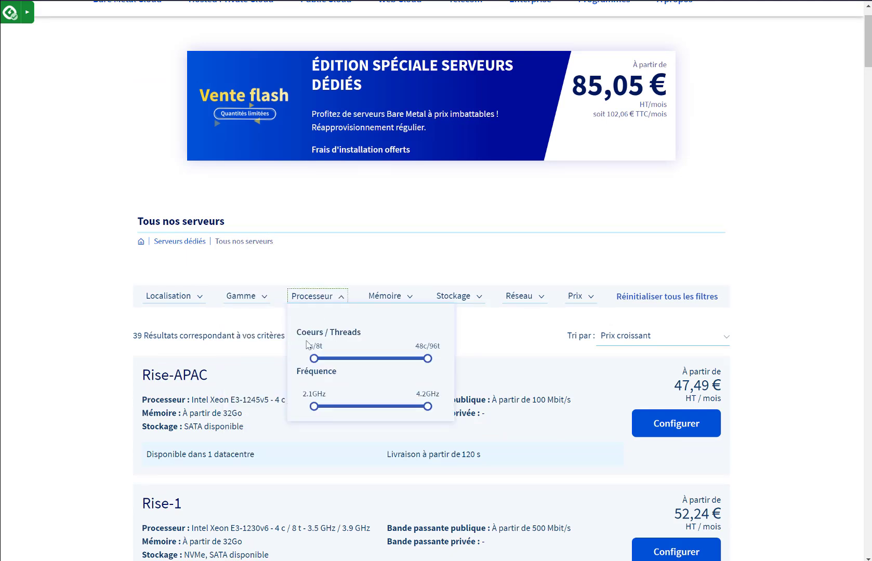
{"action": "left_click_drag", "start_coordinate": [314, 359], "coordinate": [340, 361]}
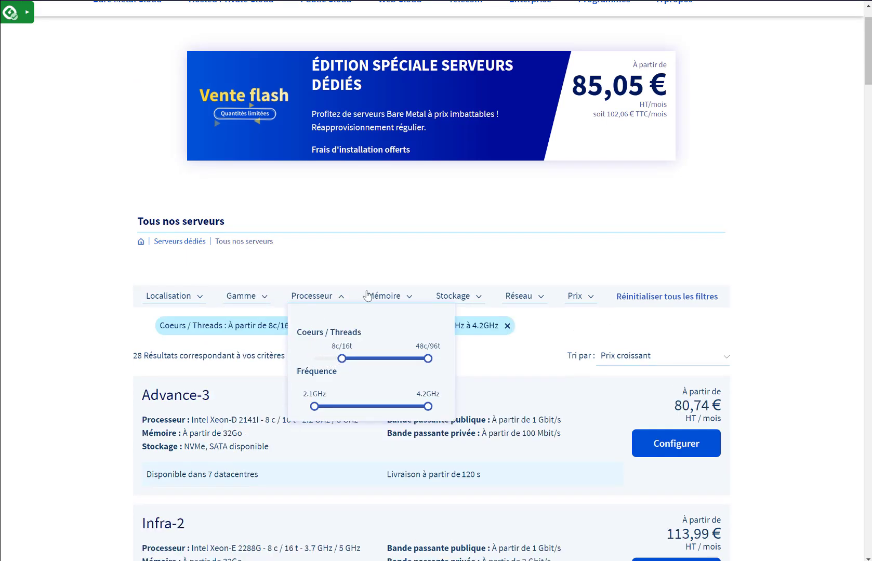
- Set the minimum memory filter to 32Go and restrict the storage type to NVMe
{"action": "left_click", "coordinate": [382, 297]}
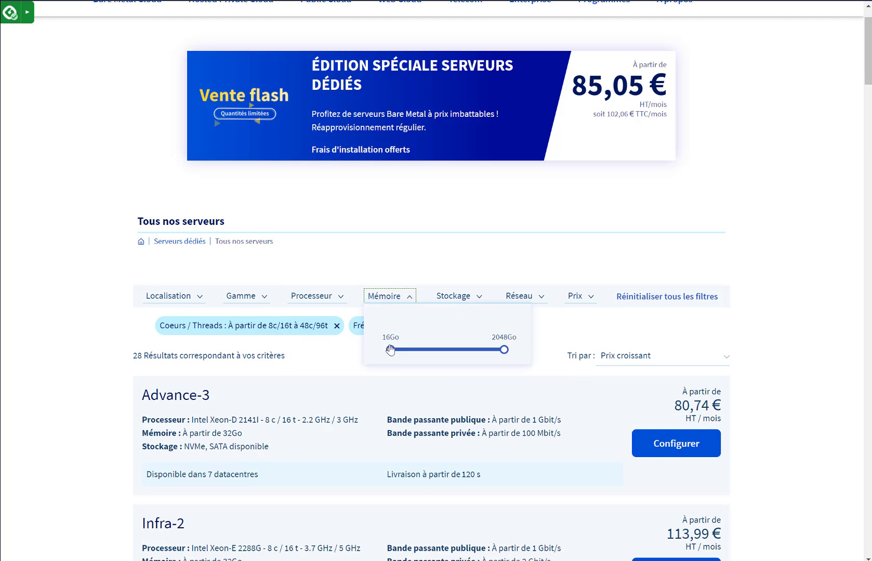
{"action": "left_click", "coordinate": [422, 259]}
{"action": "left_click", "coordinate": [388, 297]}
{"action": "left_click_drag", "start_coordinate": [393, 349], "coordinate": [402, 349]}
{"action": "left_click", "coordinate": [424, 265]}
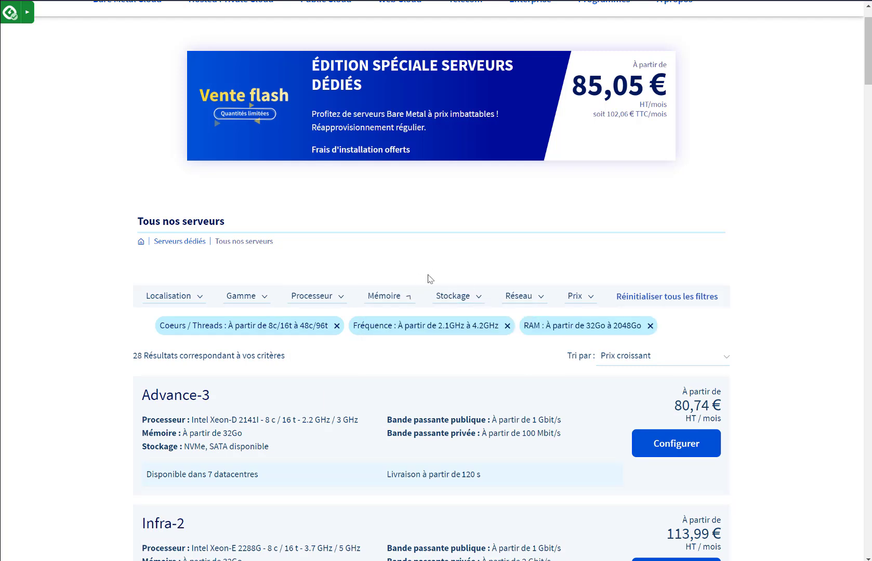
{"action": "left_click", "coordinate": [454, 298]}
{"action": "left_click", "coordinate": [445, 336]}
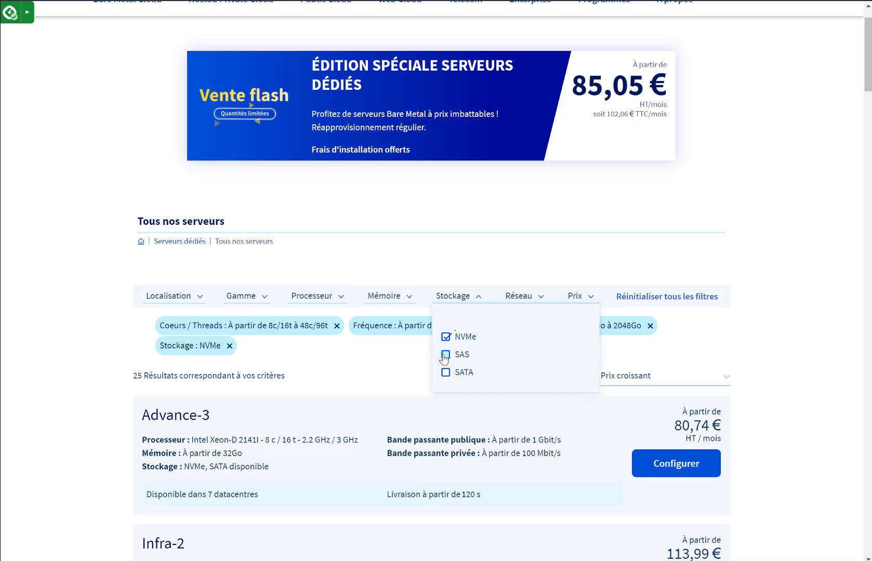
- Keep the storage filter on NVMe only and restrict the servers to a public bandwidth of 1 Gbit/s et plus
{"action": "left_click", "coordinate": [446, 355]}
{"action": "left_click", "coordinate": [446, 355]}
{"action": "left_click", "coordinate": [463, 257]}
{"action": "left_click", "coordinate": [520, 297]}
{"action": "left_click", "coordinate": [515, 391]}
{"action": "left_click", "coordinate": [471, 250]}
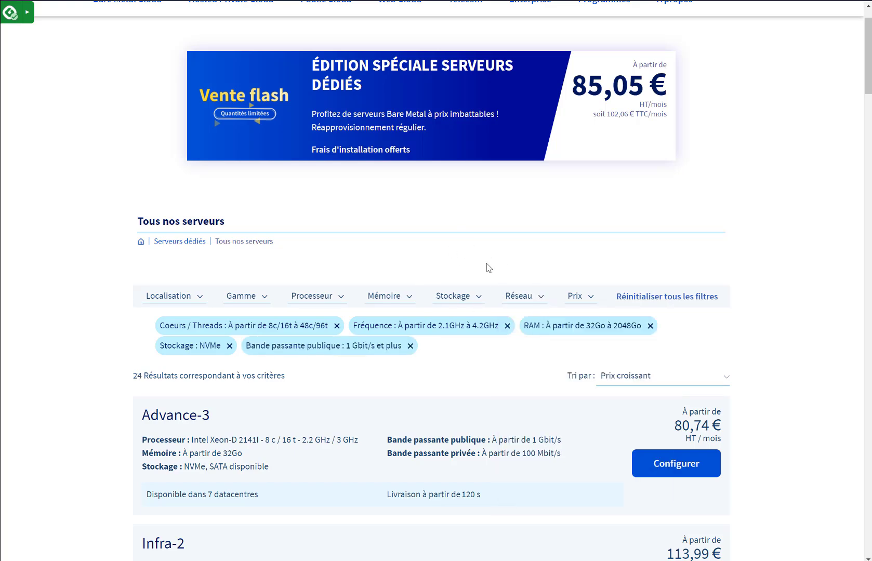
- Examine the Advance-3 server's processor cores and frequency, memory and monthly price in the filtered list
{"action": "scroll", "coordinate": [220, 327], "scroll_direction": "down", "scroll_amount": 2}
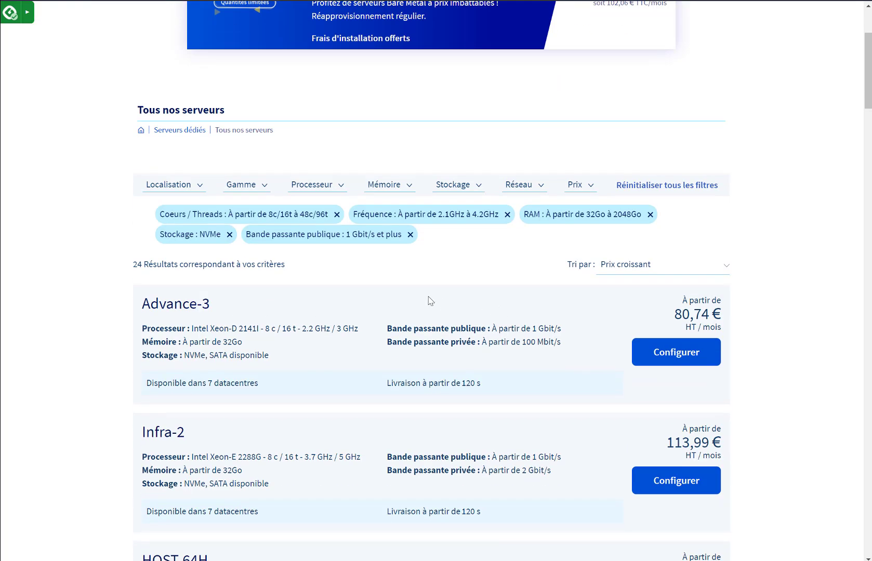
{"action": "left_click_drag", "start_coordinate": [266, 331], "coordinate": [289, 331]}
{"action": "left_click", "coordinate": [289, 331]}
{"action": "left_click_drag", "start_coordinate": [182, 342], "coordinate": [243, 343]}
{"action": "left_click", "coordinate": [243, 343]}
{"action": "left_click_drag", "start_coordinate": [669, 315], "coordinate": [711, 312]}
{"action": "left_click", "coordinate": [654, 295]}
{"action": "scroll", "coordinate": [650, 276], "scroll_direction": "down", "scroll_amount": 2}
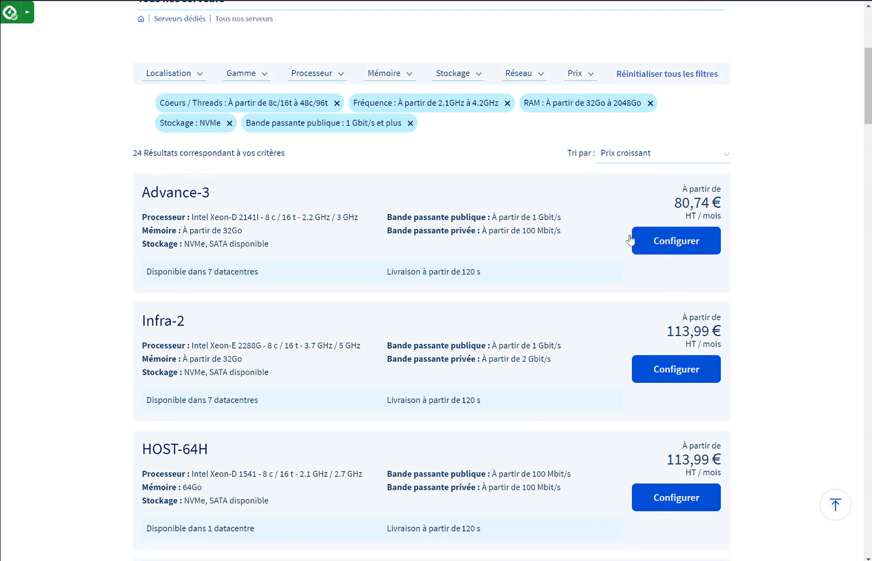
{"action": "left_click_drag", "start_coordinate": [300, 215], "coordinate": [346, 225]}
{"action": "left_click", "coordinate": [347, 228]}
- Examine the Infra-2 server's processor frequency, memory, bandwidth and monthly price in the filtered list
{"action": "left_click_drag", "start_coordinate": [267, 348], "coordinate": [293, 347]}
{"action": "left_click_drag", "start_coordinate": [303, 347], "coordinate": [352, 346]}
{"action": "left_click", "coordinate": [351, 345]}
{"action": "scroll", "coordinate": [211, 356], "scroll_direction": "down", "scroll_amount": 1}
{"action": "left_click_drag", "start_coordinate": [218, 286], "coordinate": [416, 313]}
{"action": "left_click", "coordinate": [586, 287]}
{"action": "left_click_drag", "start_coordinate": [667, 276], "coordinate": [694, 276]}
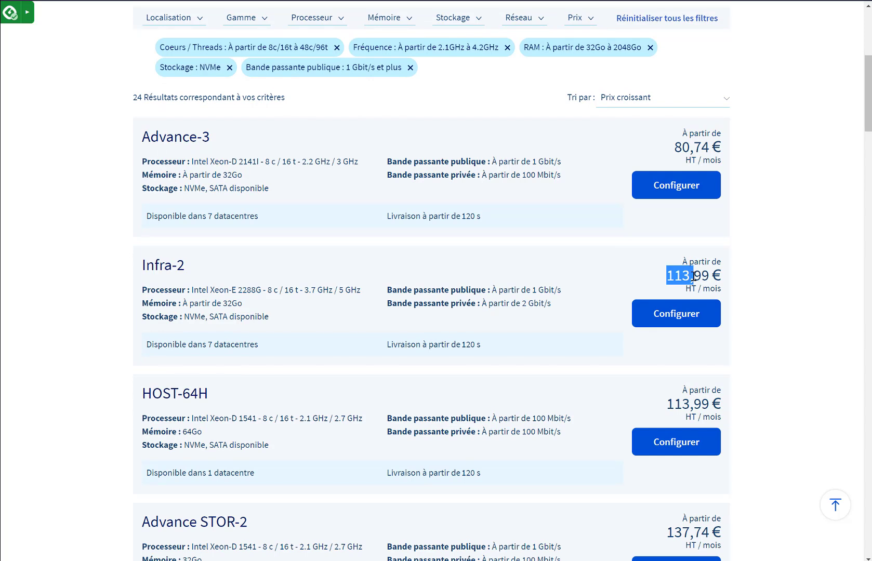
- Compare the core count of Infra-2 with that of the Core-6-XS server on the Scaleway page
{"action": "left_click", "coordinate": [279, 293]}
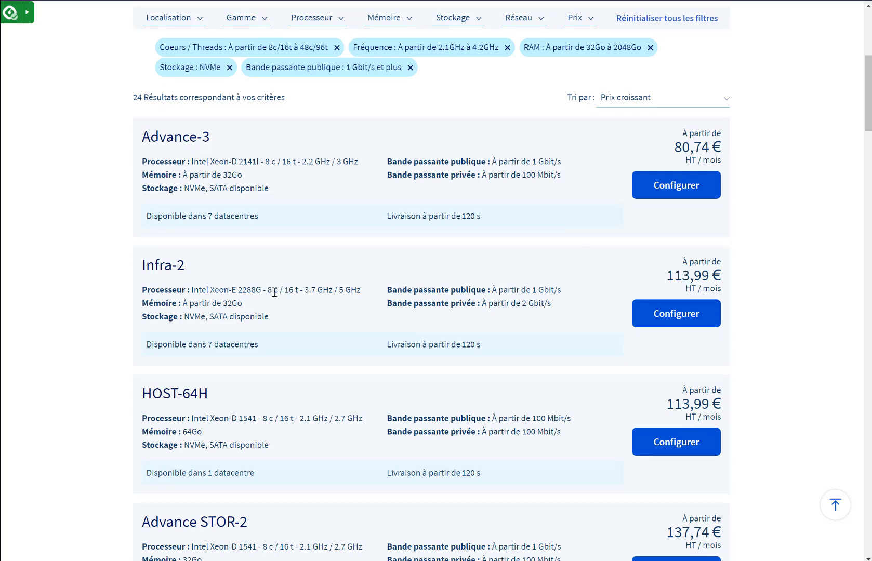
{"action": "left_click_drag", "start_coordinate": [266, 290], "coordinate": [274, 290]}
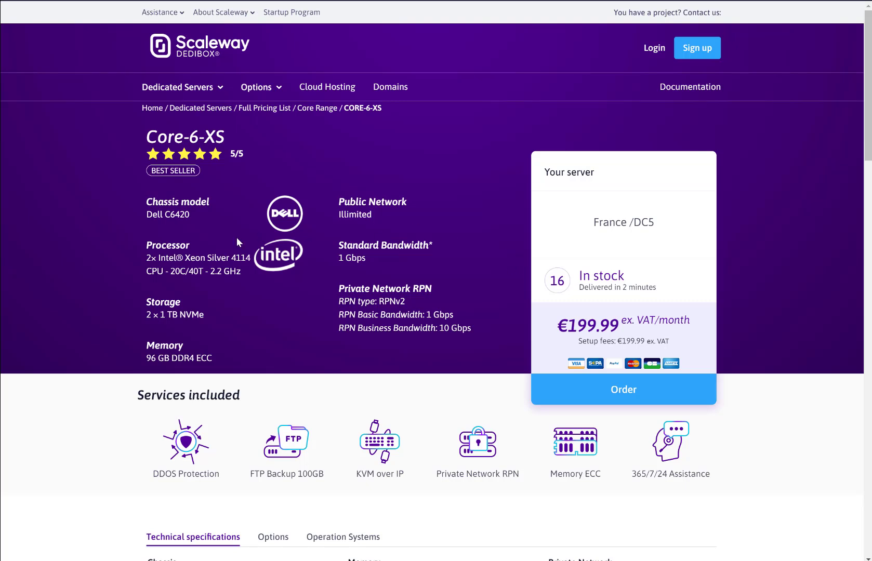
{"action": "left_click_drag", "start_coordinate": [167, 271], "coordinate": [239, 264]}
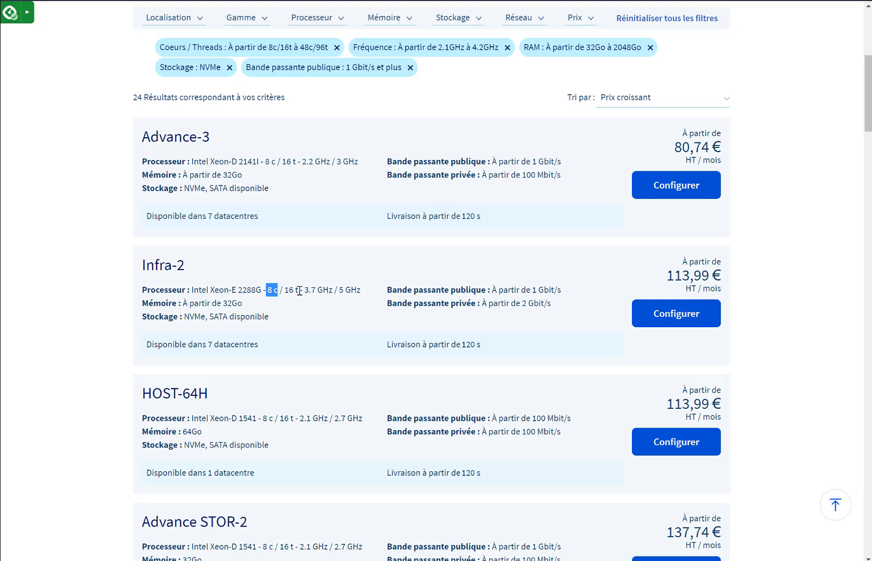
{"action": "left_click", "coordinate": [299, 291]}
- Open the configuration page of the Advance-3 server and check its base memory option
{"action": "scroll", "coordinate": [310, 278], "scroll_direction": "up", "scroll_amount": 1}
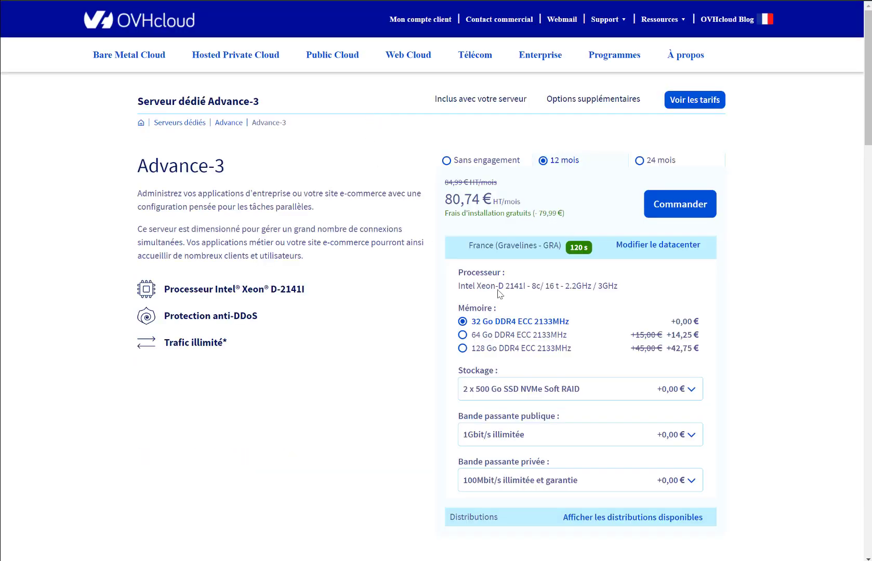
{"action": "left_click_drag", "start_coordinate": [476, 318], "coordinate": [549, 329]}
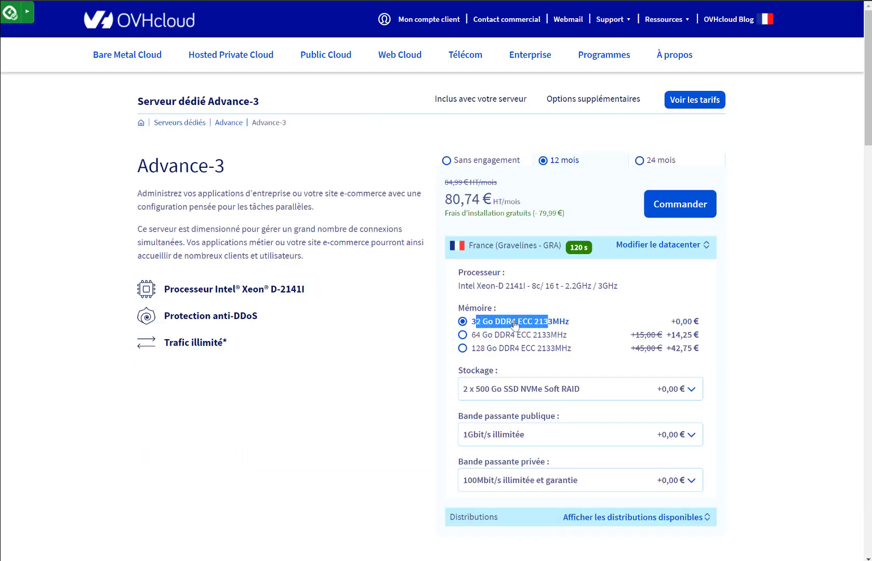
{"action": "scroll", "coordinate": [546, 338], "scroll_direction": "down", "scroll_amount": 1}
- Set the Advance-3 storage to 2 x 1 To SSD NVMe Soft RAID and its commitment to Sans engagement
{"action": "left_click", "coordinate": [474, 340]}
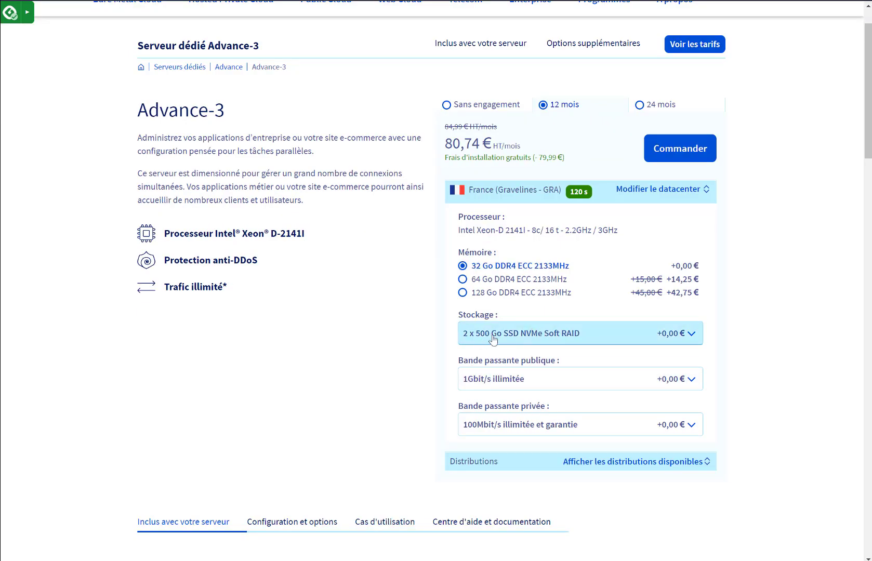
{"action": "left_click", "coordinate": [687, 340]}
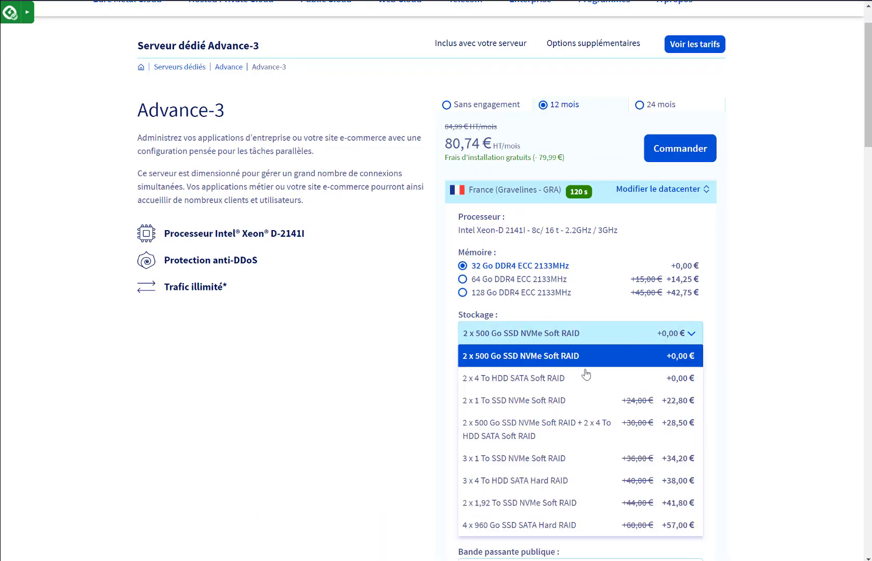
{"action": "left_click", "coordinate": [538, 360]}
{"action": "left_click", "coordinate": [698, 339]}
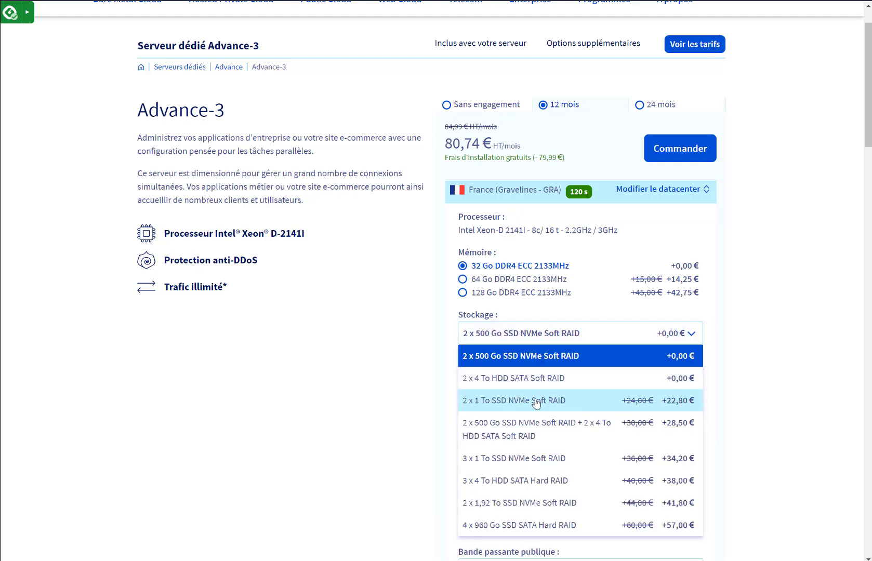
{"action": "left_click", "coordinate": [508, 406]}
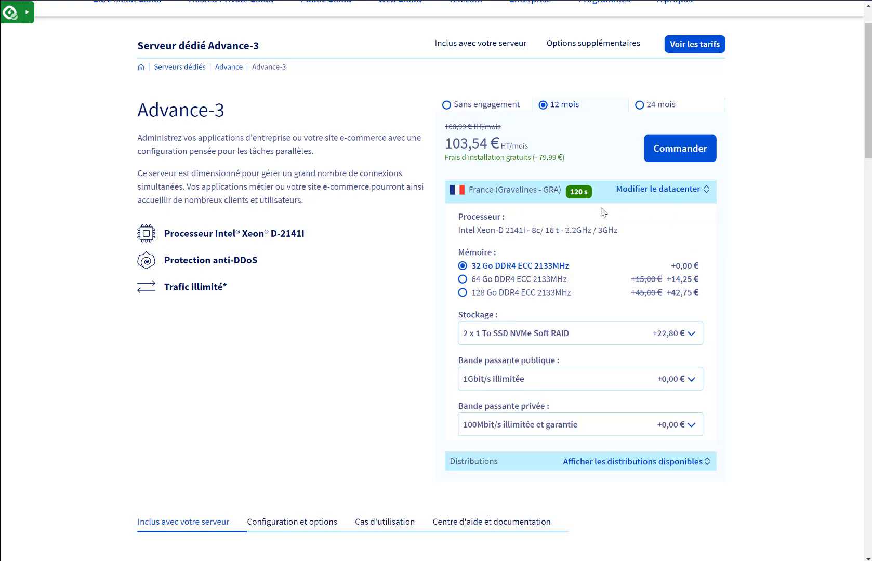
{"action": "scroll", "coordinate": [477, 188], "scroll_direction": "up", "scroll_amount": 2}
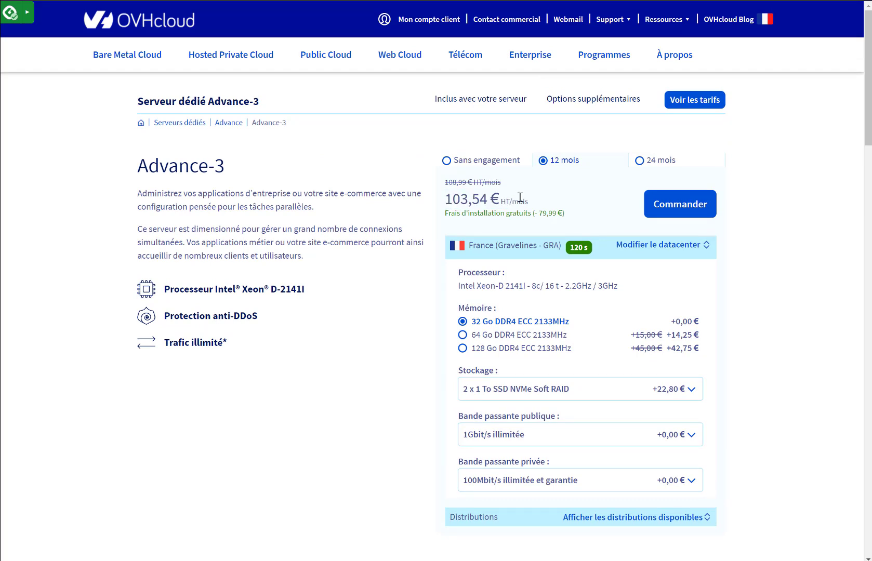
{"action": "left_click", "coordinate": [489, 161]}
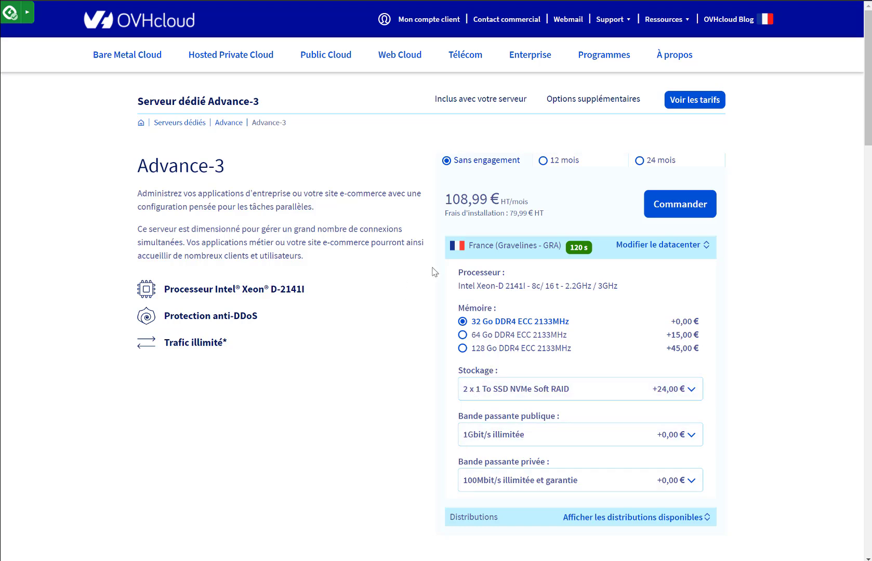
- Compare the Advance-3 processor frequency with the Core-6-XS on the Scaleway page, and check the Advance-3 installation fee
{"action": "double_click", "coordinate": [569, 286]}
{"action": "key", "text": "ctrl+Tab"}
{"action": "mouse_move", "coordinate": [210, 271]}
{"action": "left_mouse_down"}
{"action": "mouse_move", "coordinate": [240, 272]}
{"action": "mouse_move", "coordinate": [210, 271]}
{"action": "left_mouse_up"}
{"action": "left_click", "coordinate": [202, 272]}
{"action": "key", "text": "ctrl+Tab"}
{"action": "left_click", "coordinate": [566, 286]}
{"action": "double_click", "coordinate": [566, 286]}
{"action": "left_click", "coordinate": [567, 286]}
{"action": "left_click_drag", "start_coordinate": [511, 213], "coordinate": [445, 213]}
{"action": "double_click", "coordinate": [514, 213]}
- Return to the filtered server list, open the Infra-2 configuration page and check its processor frequency
{"action": "key", "text": "alt+Left"}
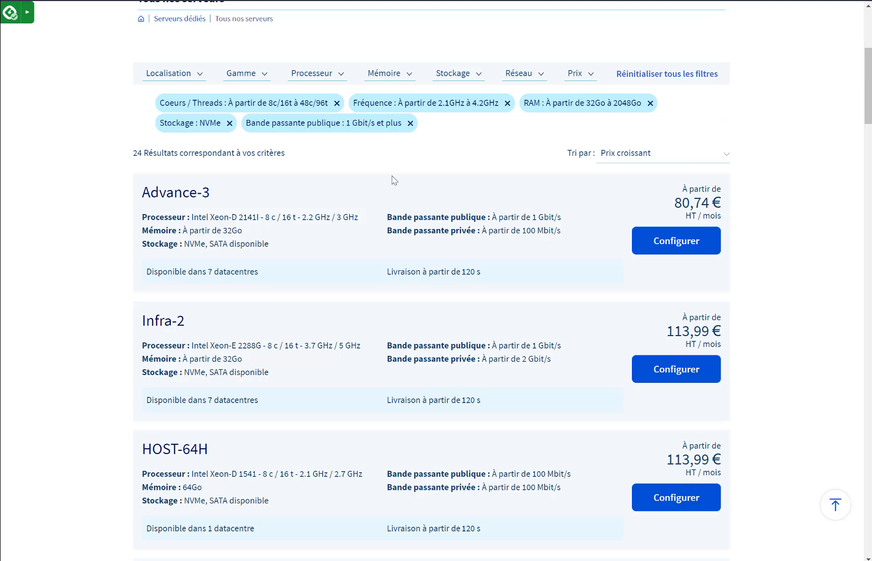
{"action": "left_click", "coordinate": [584, 345], "text": "shift"}
{"action": "left_click", "coordinate": [675, 374]}
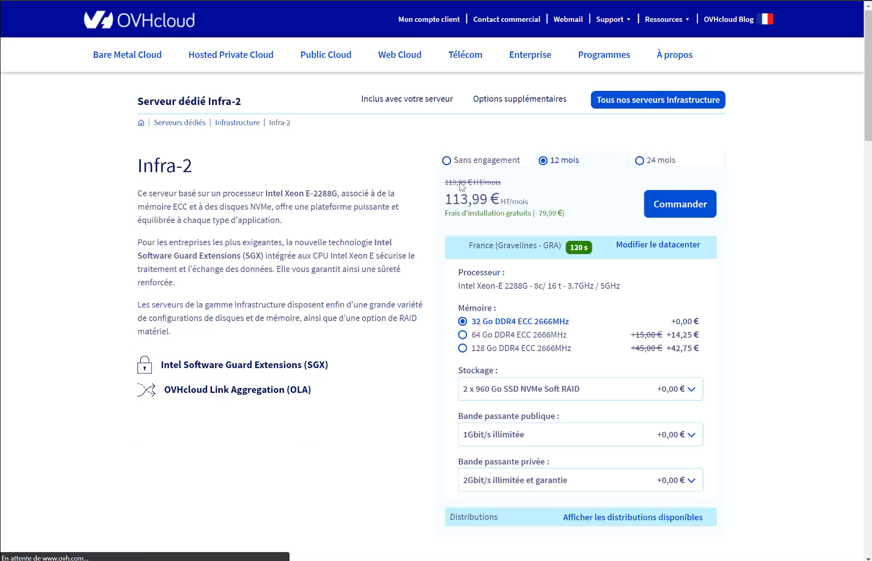
{"action": "mouse_move", "coordinate": [572, 289]}
{"action": "left_mouse_down"}
{"action": "mouse_move", "coordinate": [623, 288]}
{"action": "mouse_move", "coordinate": [573, 288]}
{"action": "left_mouse_up"}
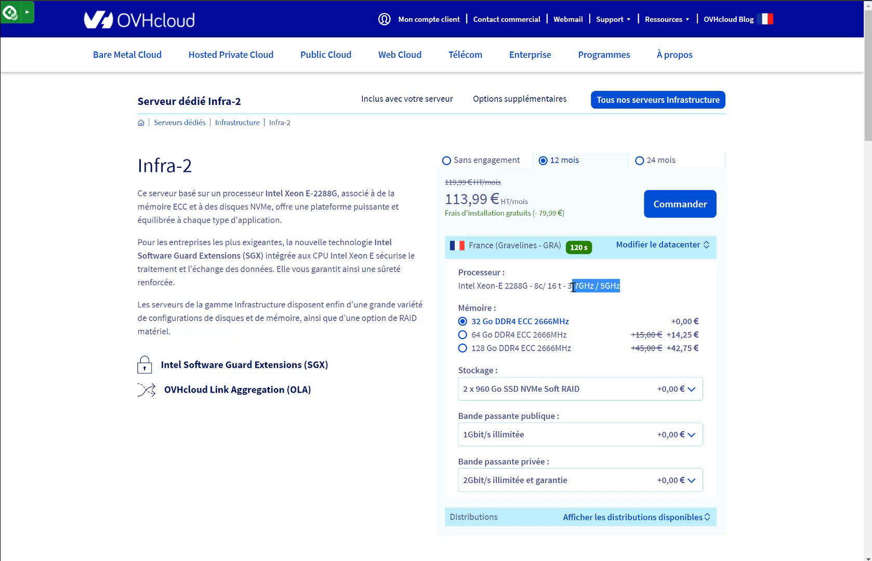
{"action": "left_click", "coordinate": [574, 288]}
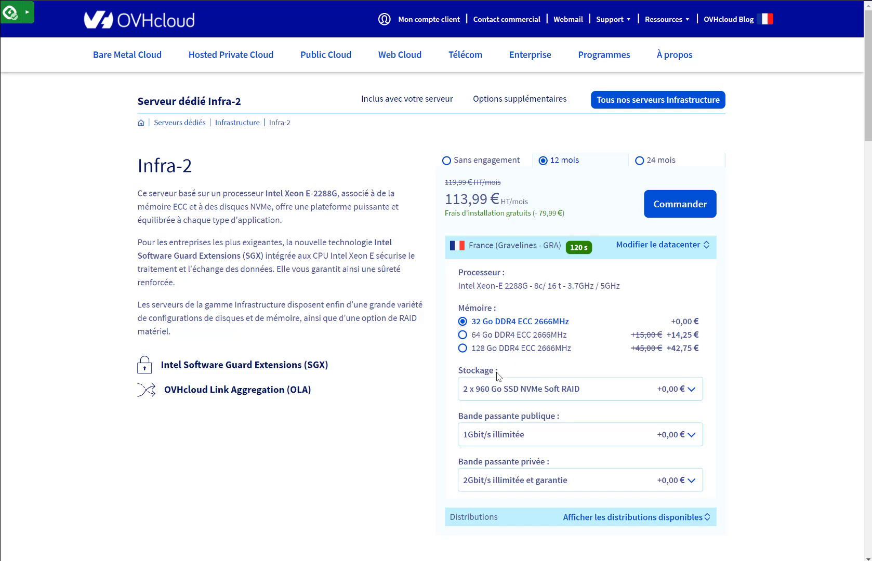
- Select the 2 x 960 Go SSD NVMe Soft RAID storage for the Infra-2 server
{"action": "left_click", "coordinate": [481, 389]}
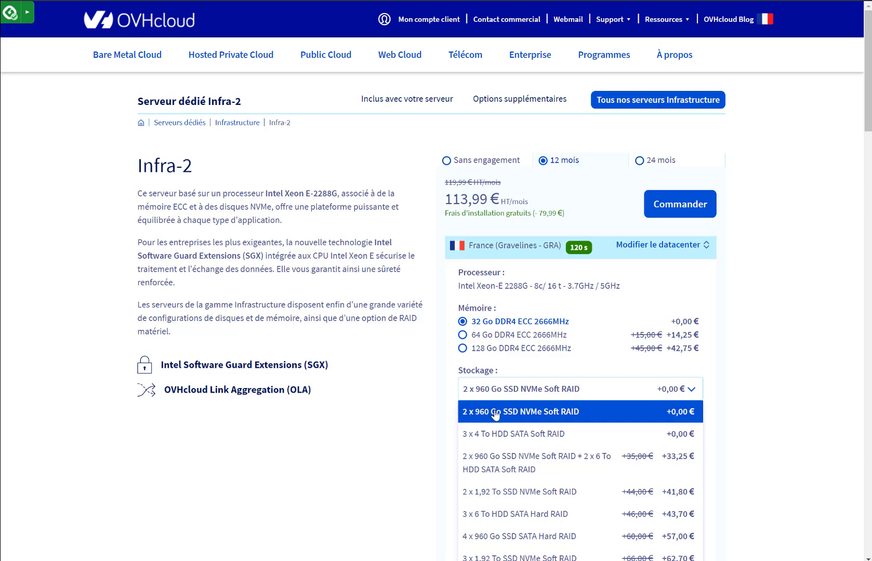
{"action": "left_click", "coordinate": [509, 414]}
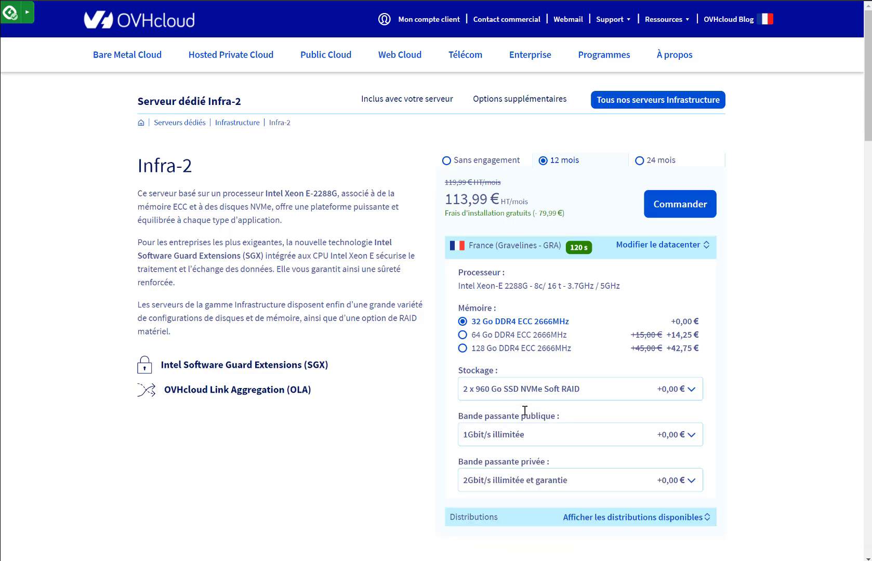
{"action": "scroll", "coordinate": [515, 400], "scroll_direction": "down", "scroll_amount": 1}
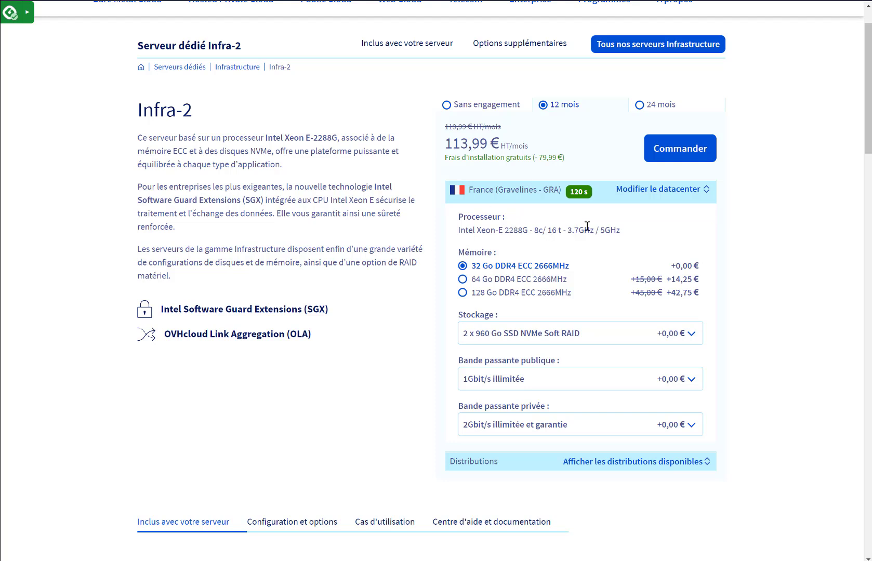
- Compare Infra-2's core count and monthly price with Advance-3, and check the memory of the Scaleway Core-6-XS
{"action": "double_click", "coordinate": [537, 231]}
{"action": "left_click_drag", "start_coordinate": [446, 143], "coordinate": [551, 152]}
{"action": "left_click", "coordinate": [562, 153]}
{"action": "double_click", "coordinate": [464, 137]}
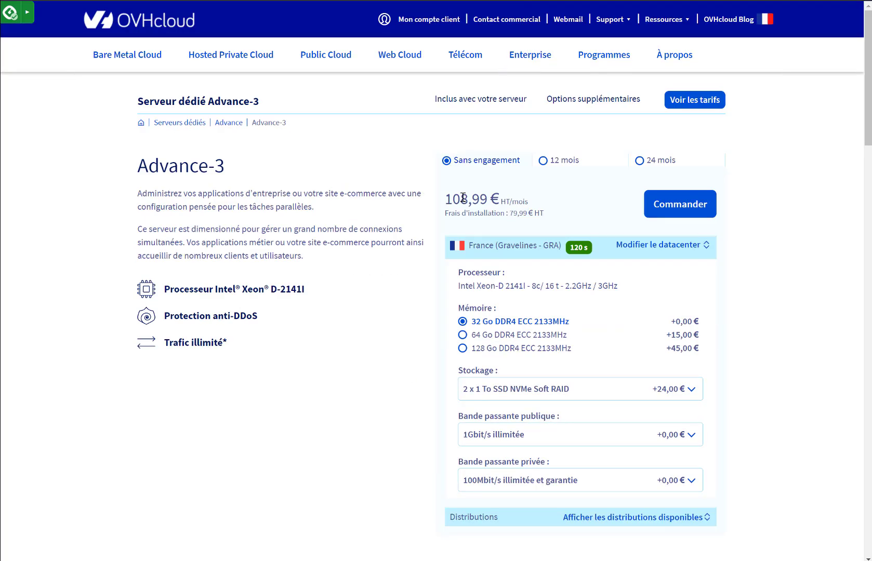
{"action": "left_click_drag", "start_coordinate": [459, 199], "coordinate": [515, 201]}
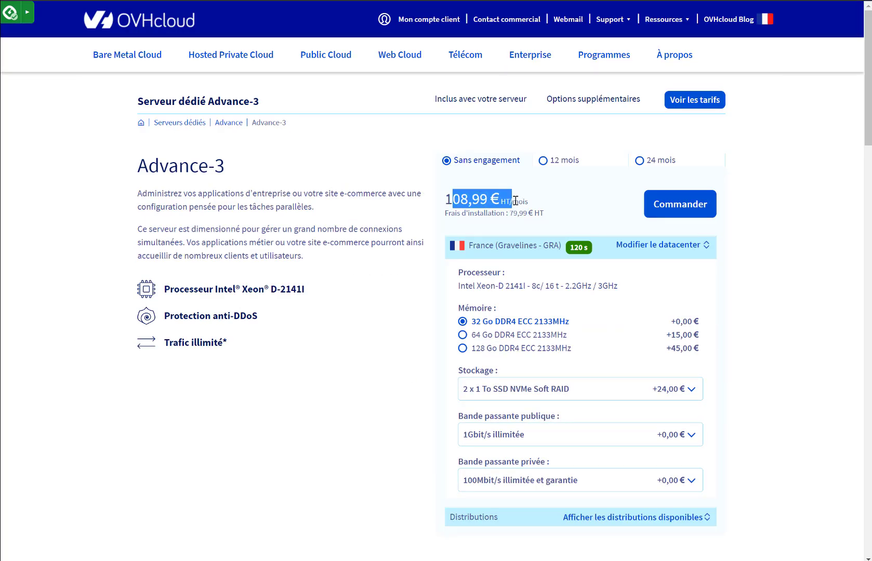
{"action": "left_click", "coordinate": [516, 201]}
{"action": "scroll", "coordinate": [519, 201], "scroll_direction": "down", "scroll_amount": 1}
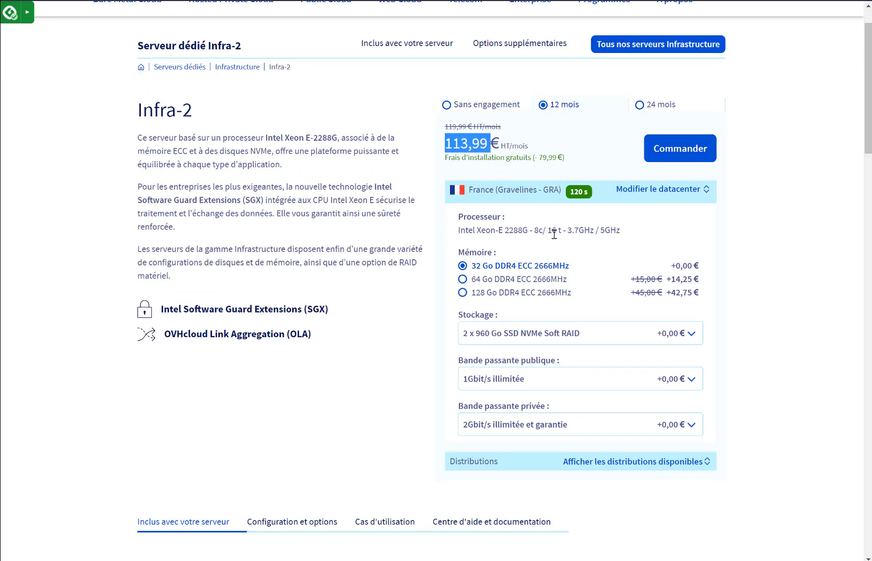
{"action": "left_click", "coordinate": [555, 234]}
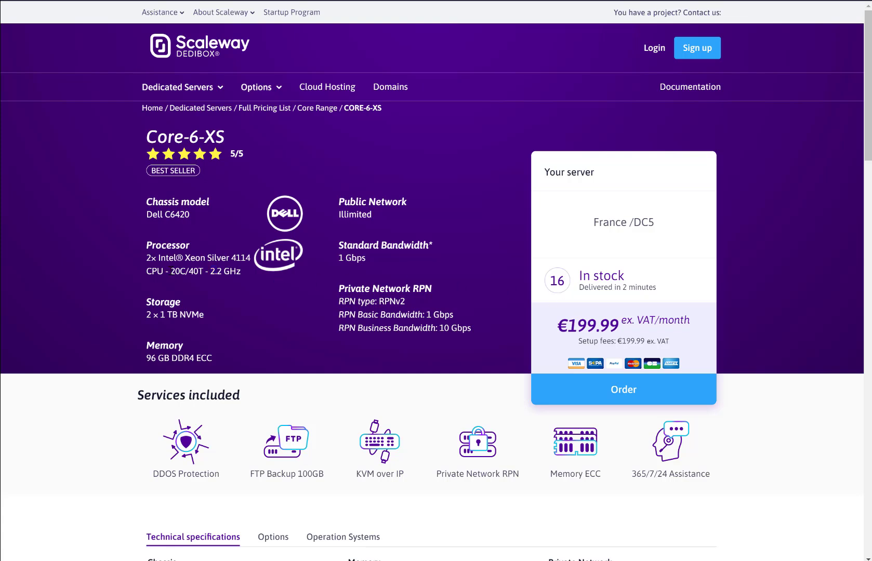
{"action": "scroll", "coordinate": [239, 270], "scroll_direction": "down", "scroll_amount": 1}
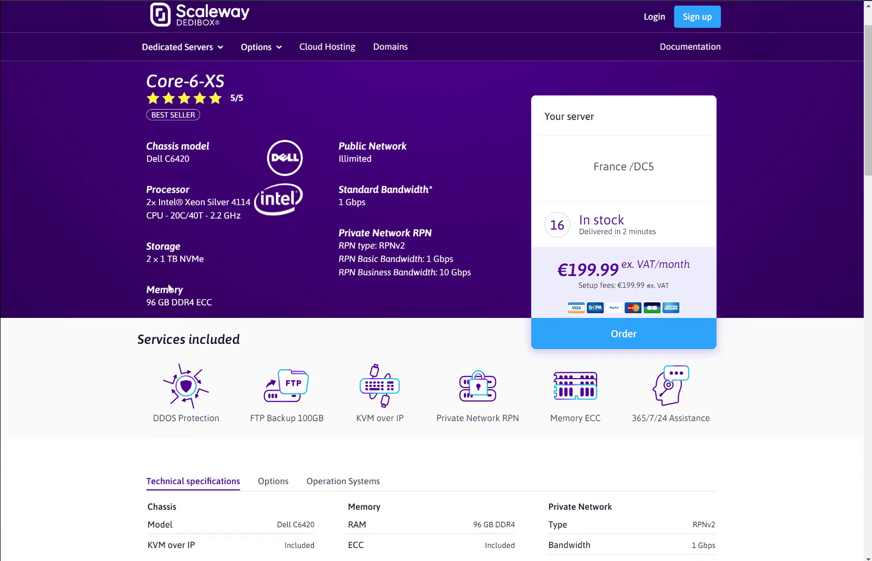
{"action": "left_click_drag", "start_coordinate": [153, 304], "coordinate": [172, 303]}
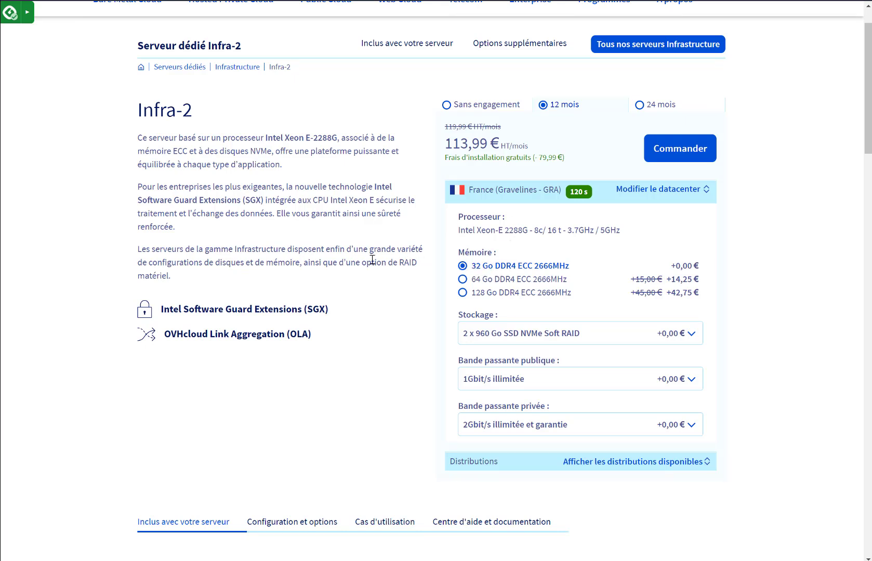
- Set the Infra-2 memory to 64 Go DDR4 ECC 2666MHz and check its extra cost
{"action": "scroll", "coordinate": [501, 218], "scroll_direction": "up", "scroll_amount": 1}
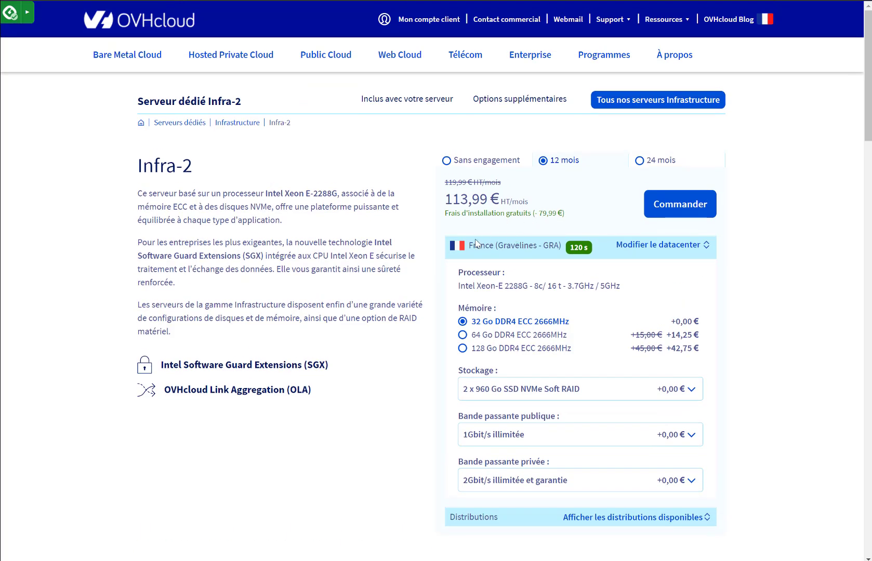
{"action": "key", "text": "Down"}
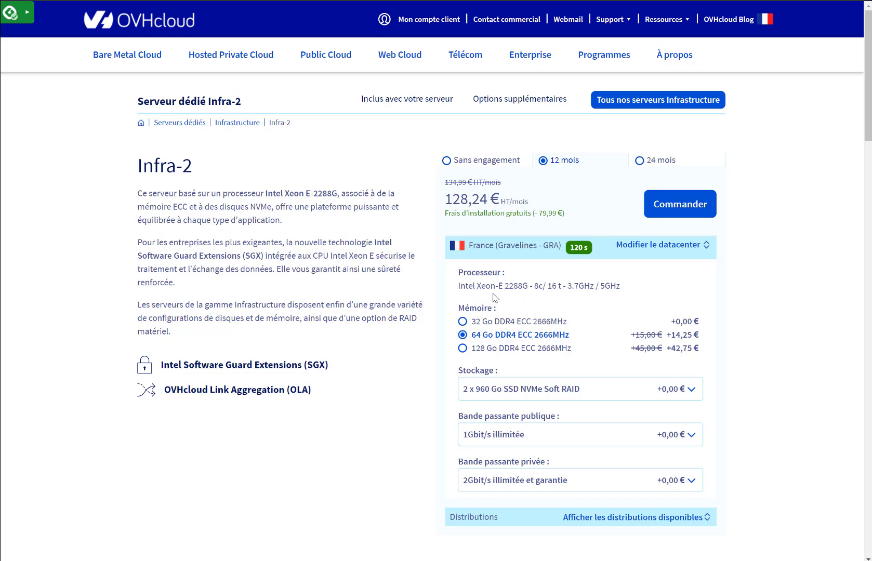
{"action": "mouse_move", "coordinate": [673, 338]}
{"action": "left_mouse_down"}
{"action": "mouse_move", "coordinate": [701, 338]}
{"action": "mouse_move", "coordinate": [668, 338]}
{"action": "left_mouse_up"}
{"action": "left_click", "coordinate": [530, 290]}
- Start the order for the Infra-2 server and review its datacenter, memory and storage options
{"action": "left_click", "coordinate": [679, 204]}
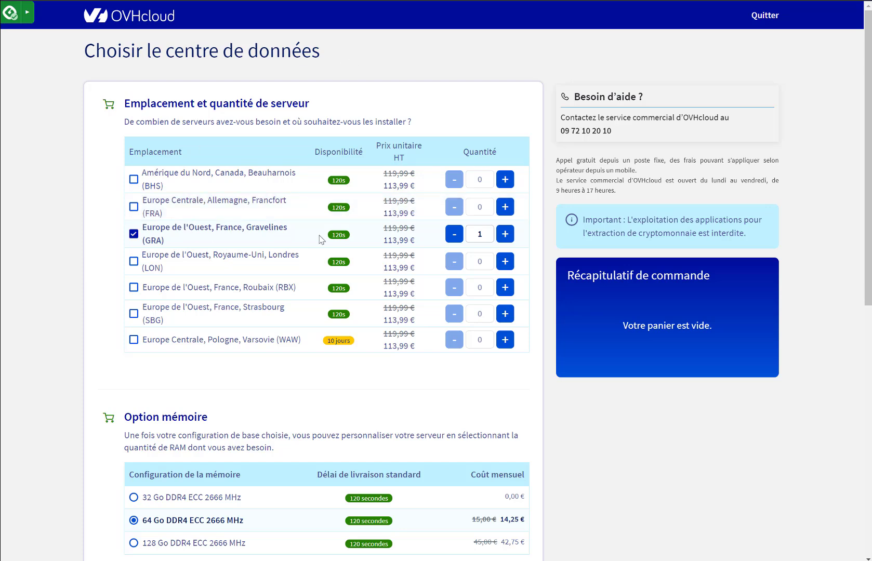
{"action": "scroll", "coordinate": [492, 235], "scroll_direction": "down", "scroll_amount": 3}
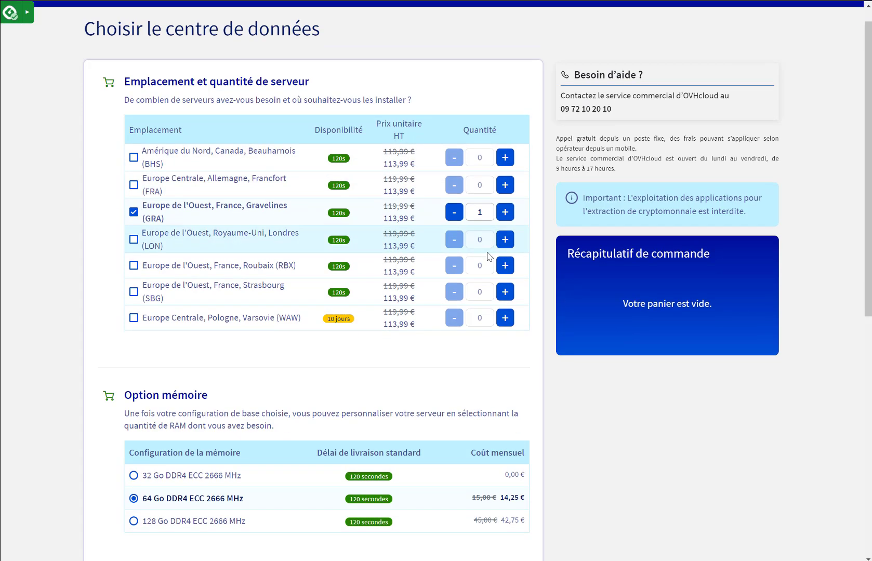
{"action": "scroll", "coordinate": [189, 378], "scroll_direction": "down", "scroll_amount": 8}
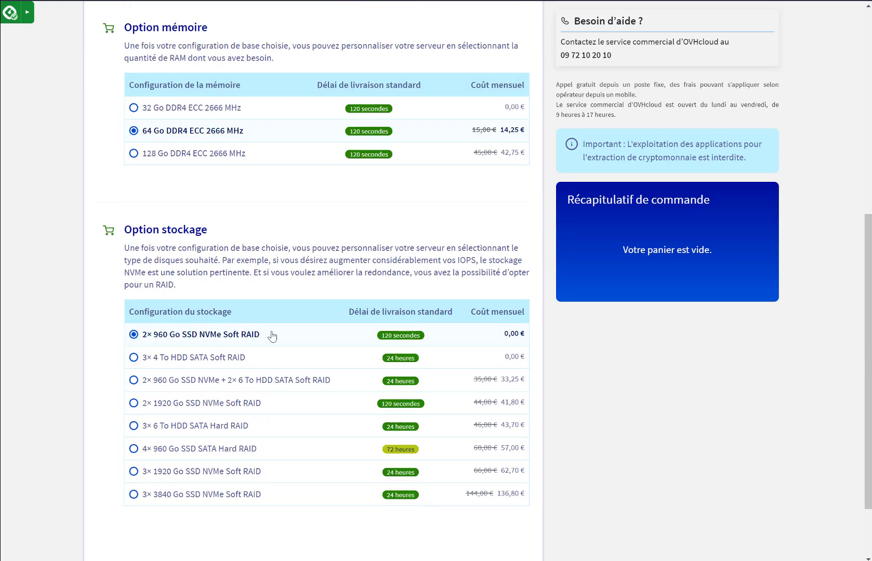
{"action": "scroll", "coordinate": [208, 333], "scroll_direction": "down", "scroll_amount": 3}
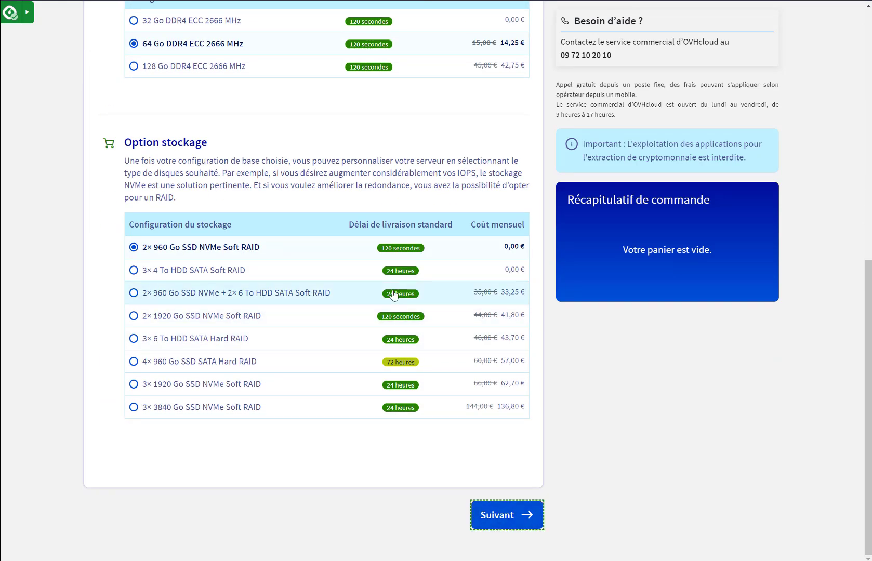
{"action": "scroll", "coordinate": [394, 295], "scroll_direction": "up", "scroll_amount": 3}
{"action": "scroll", "coordinate": [394, 295], "scroll_direction": "down", "scroll_amount": 3}
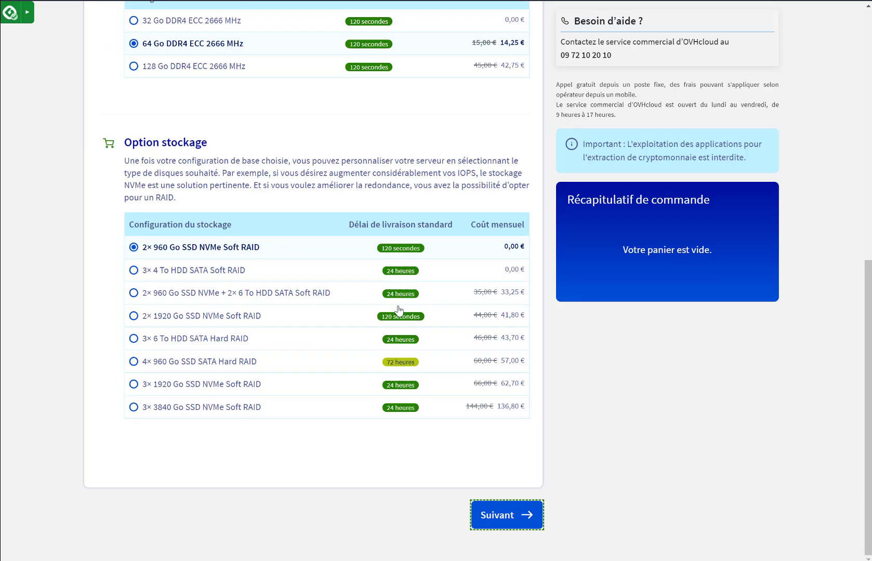
- Reselect the Gravelines (GRA) datacenter, check the memory and storage options, and try to proceed with the Infra-2 order
{"action": "left_click", "coordinate": [494, 520]}
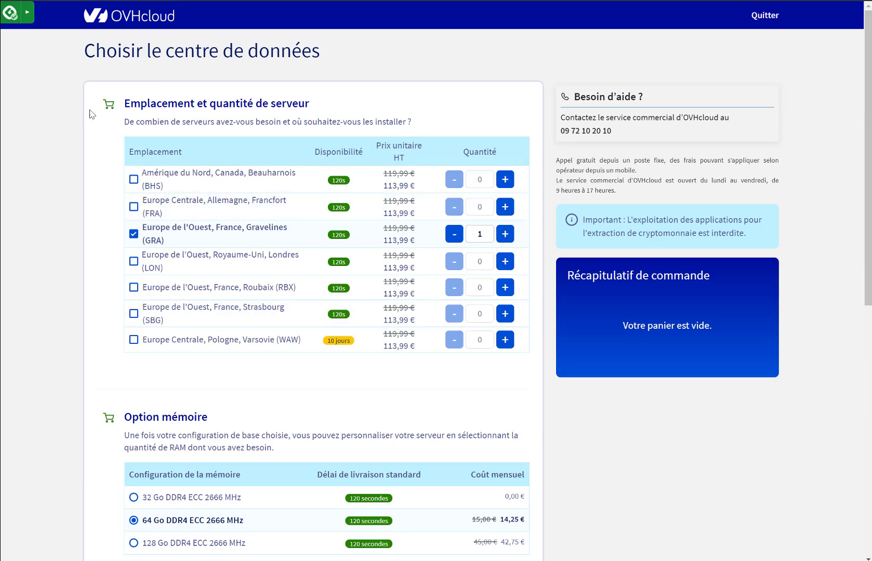
{"action": "scroll", "coordinate": [292, 297], "scroll_direction": "down", "scroll_amount": 3}
{"action": "scroll", "coordinate": [156, 187], "scroll_direction": "up", "scroll_amount": 2}
{"action": "left_click", "coordinate": [135, 188]}
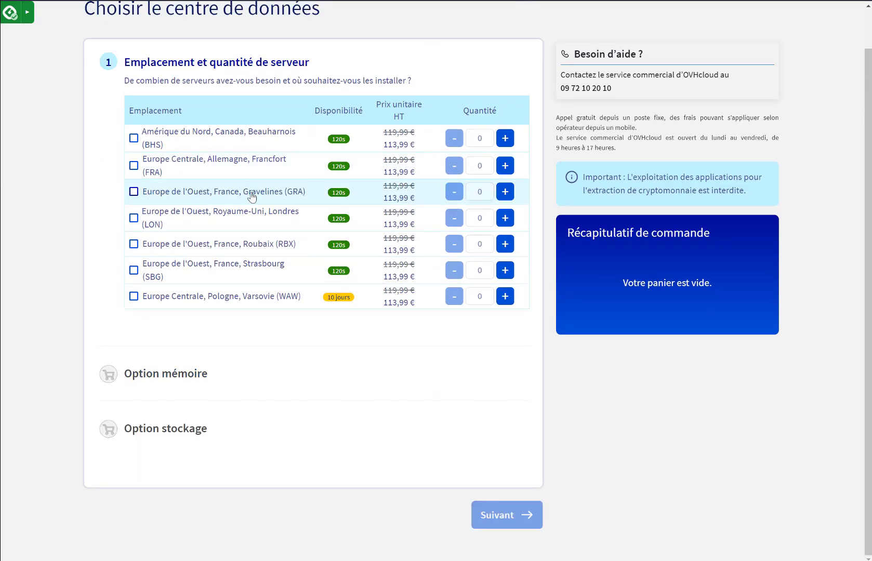
{"action": "left_click", "coordinate": [133, 192]}
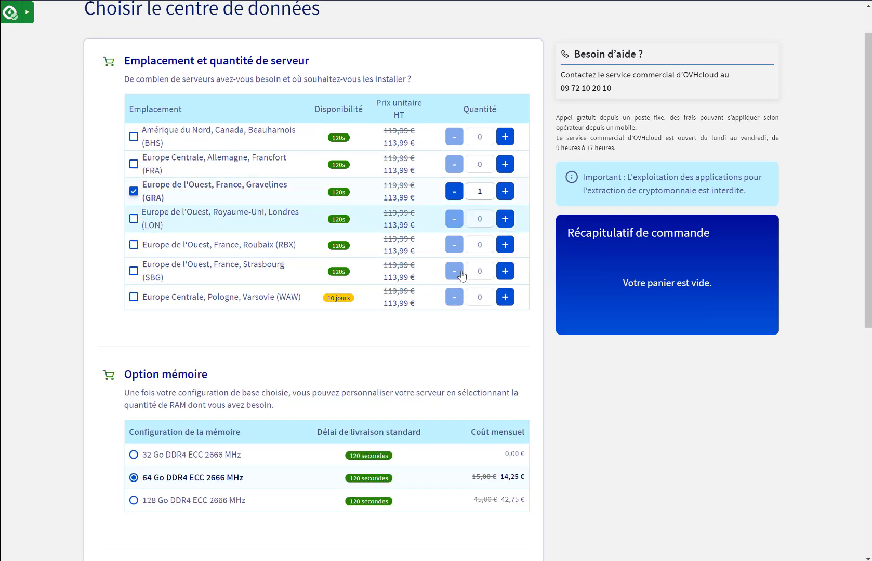
{"action": "scroll", "coordinate": [141, 486], "scroll_direction": "down", "scroll_amount": 1}
{"action": "scroll", "coordinate": [198, 406], "scroll_direction": "down", "scroll_amount": 5}
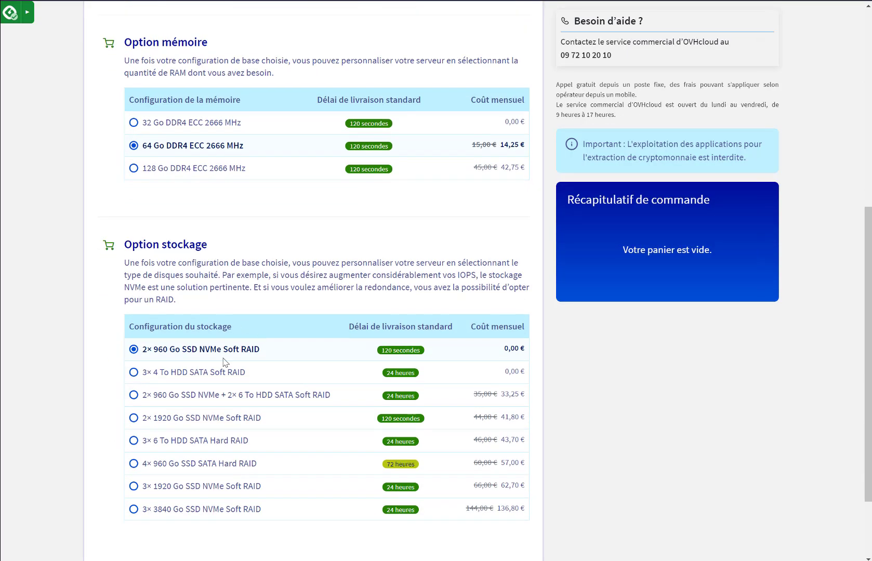
{"action": "scroll", "coordinate": [338, 348], "scroll_direction": "down", "scroll_amount": 2}
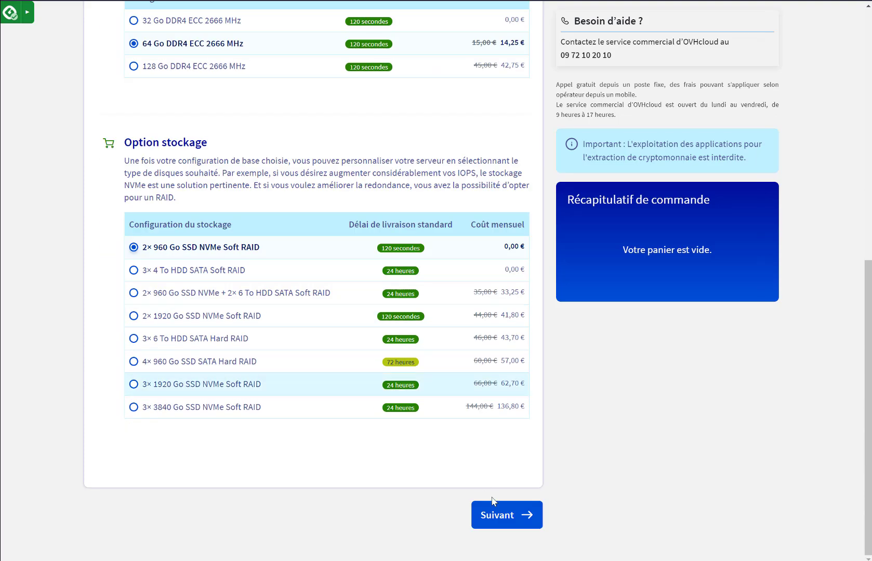
{"action": "left_click", "coordinate": [491, 515]}
{"action": "left_click", "coordinate": [507, 515]}
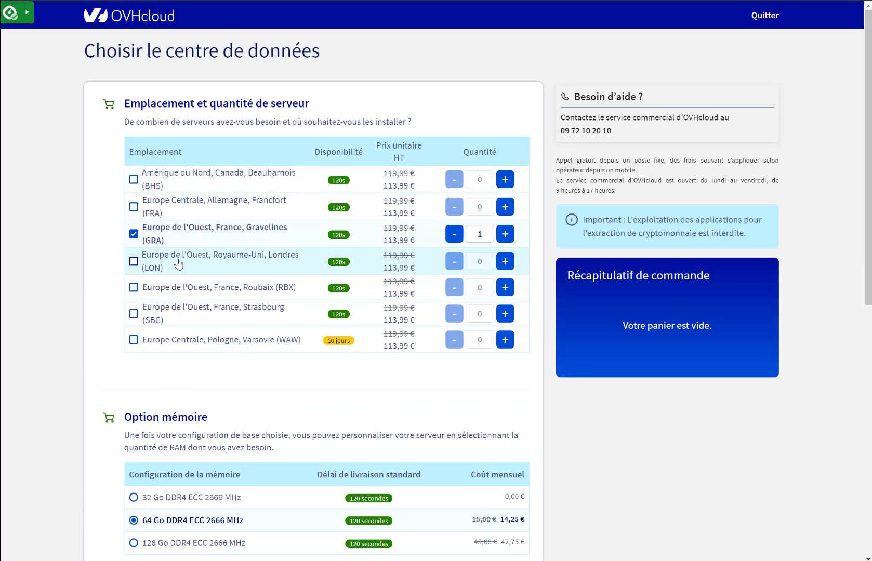
- Switch the memory option between 32 Go and 64 Go, settle on 32 Go DDR4 ECC 2666 MHz, and try to proceed with the order
{"action": "scroll", "coordinate": [162, 406], "scroll_direction": "down", "scroll_amount": 2}
{"action": "left_click", "coordinate": [284, 385]}
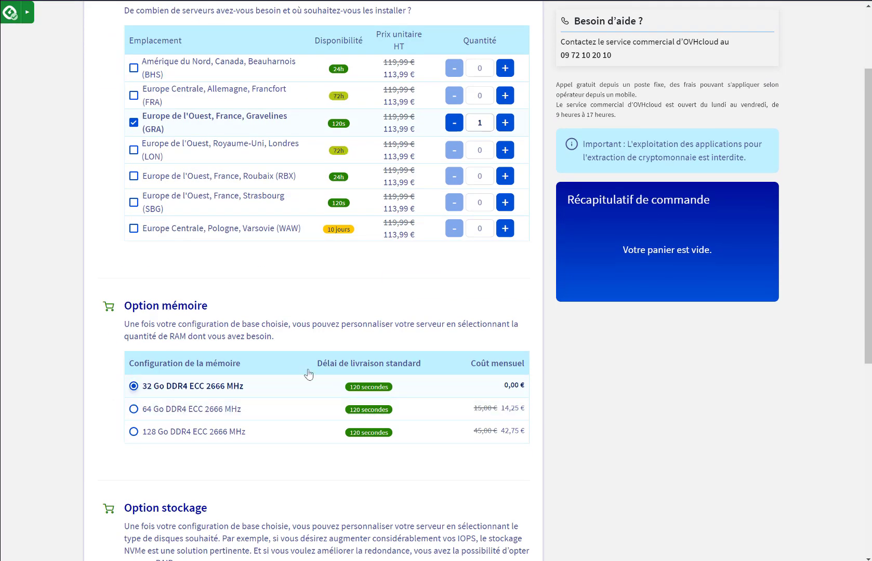
{"action": "left_click", "coordinate": [148, 409]}
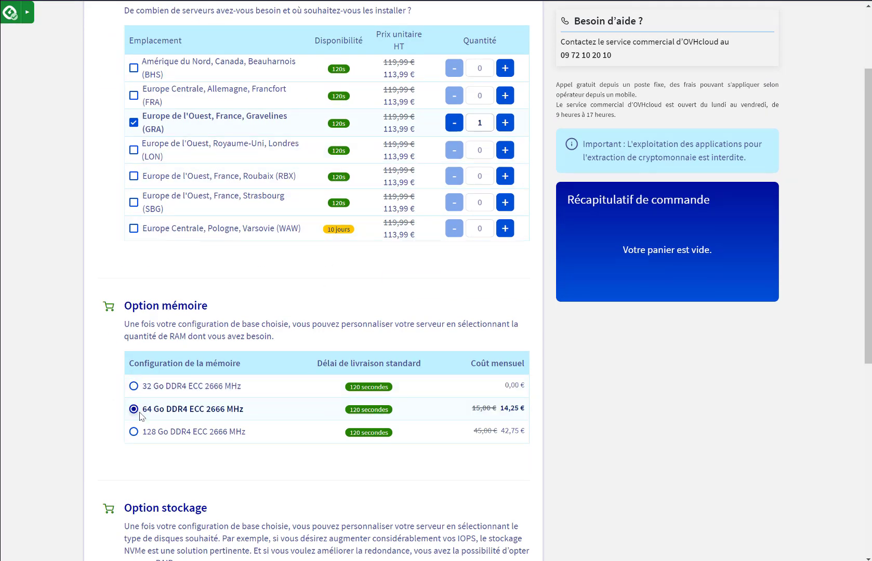
{"action": "scroll", "coordinate": [167, 370], "scroll_direction": "down", "scroll_amount": 3}
{"action": "scroll", "coordinate": [175, 278], "scroll_direction": "up", "scroll_amount": 3}
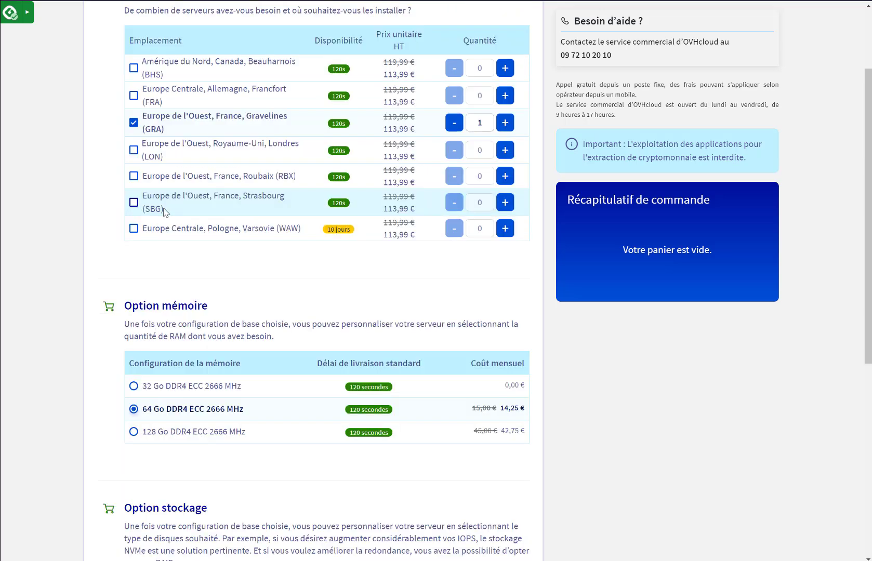
{"action": "scroll", "coordinate": [356, 121], "scroll_direction": "up", "scroll_amount": 2}
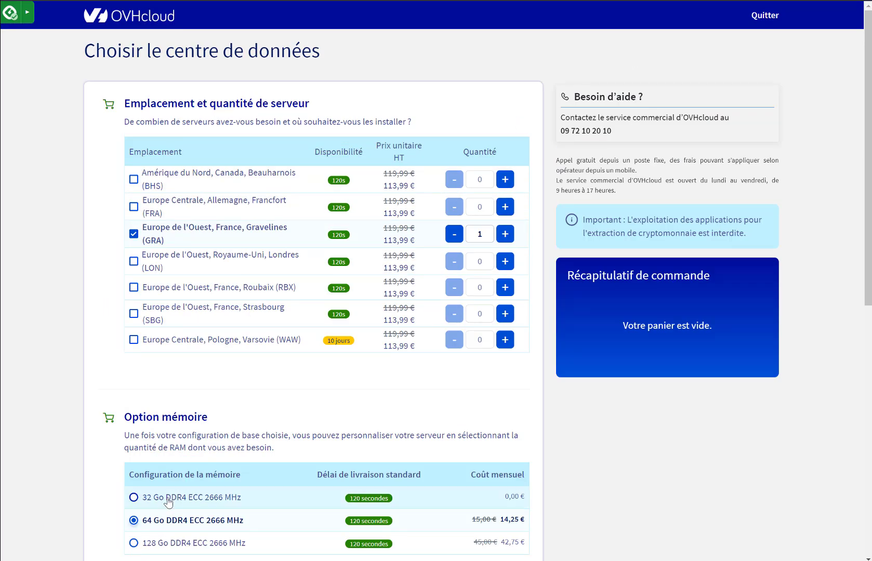
{"action": "left_click", "coordinate": [134, 498]}
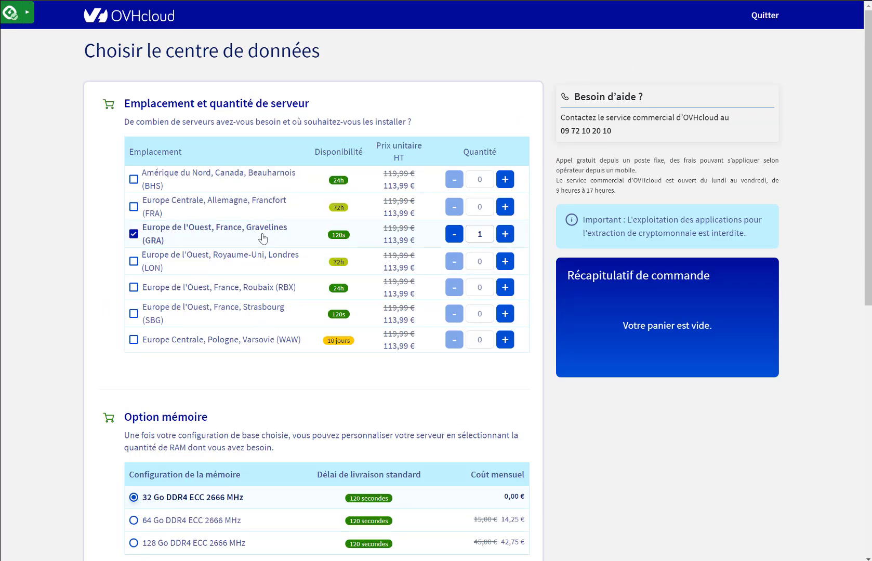
{"action": "scroll", "coordinate": [438, 343], "scroll_direction": "down", "scroll_amount": 9}
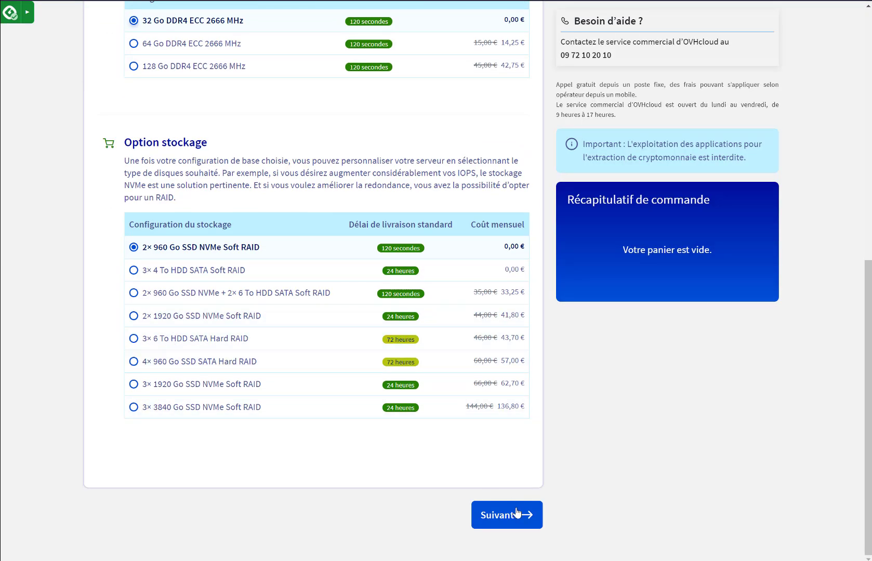
{"action": "left_click", "coordinate": [504, 515]}
{"action": "left_click", "coordinate": [606, 1]}
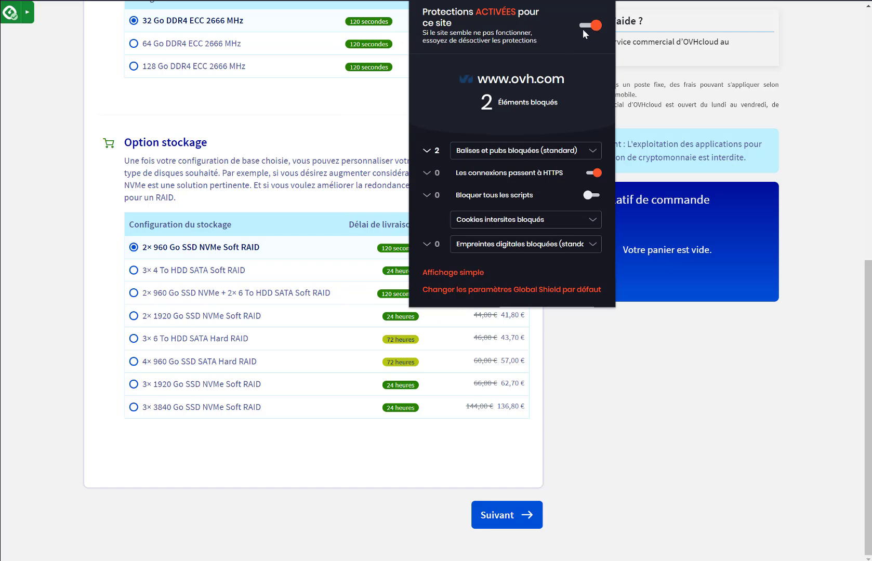
{"action": "left_click", "coordinate": [591, 26]}
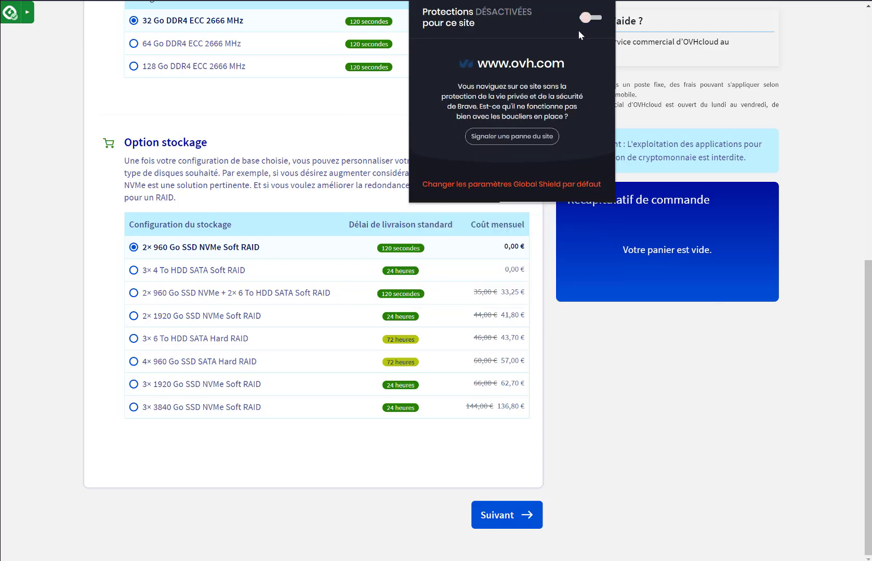
{"action": "left_click", "coordinate": [367, 137]}
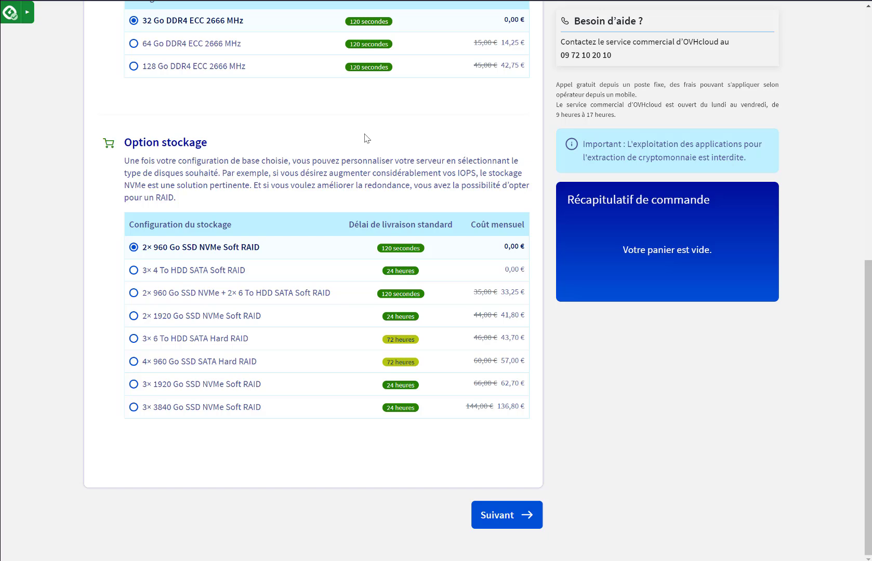
{"action": "scroll", "coordinate": [347, 145], "scroll_direction": "up", "scroll_amount": 2}
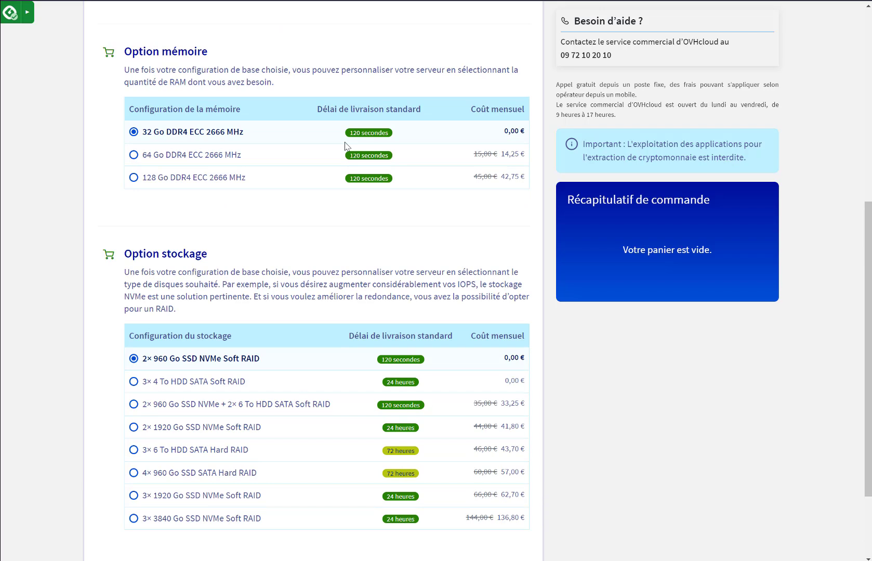
{"action": "scroll", "coordinate": [346, 145], "scroll_direction": "up", "scroll_amount": 7}
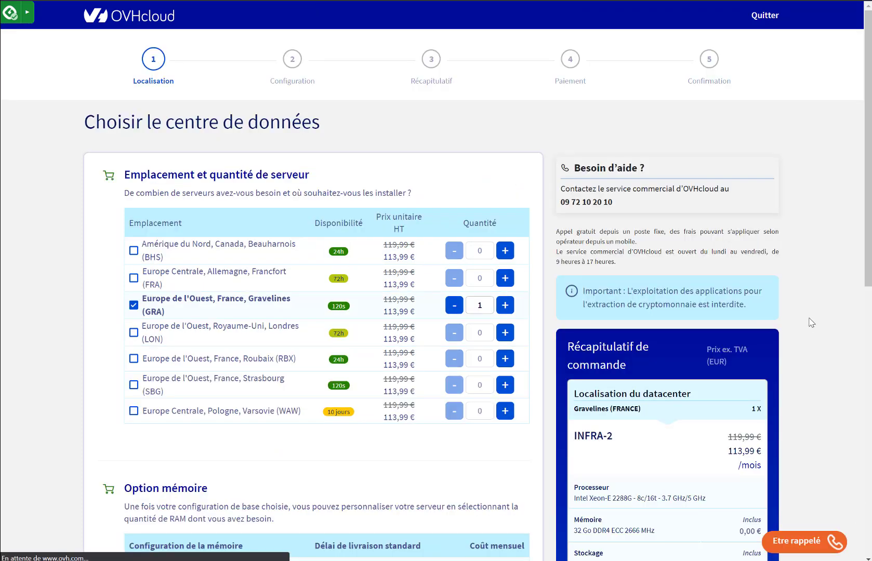
- Set the Infra-2 memory to 64 Go DDR4 ECC 2666 MHz and proceed to the server configuration stage
{"action": "scroll", "coordinate": [177, 272], "scroll_direction": "down", "scroll_amount": 1}
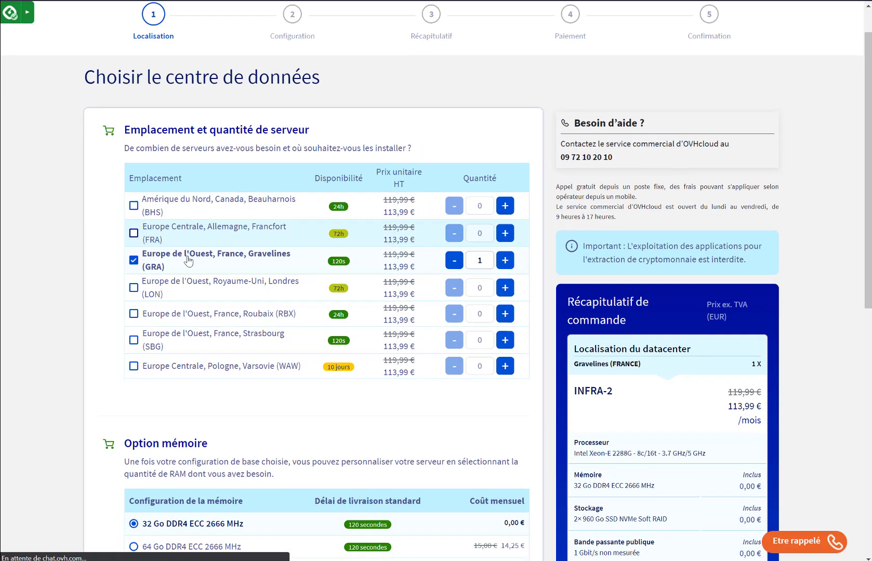
{"action": "scroll", "coordinate": [140, 260], "scroll_direction": "down", "scroll_amount": 6}
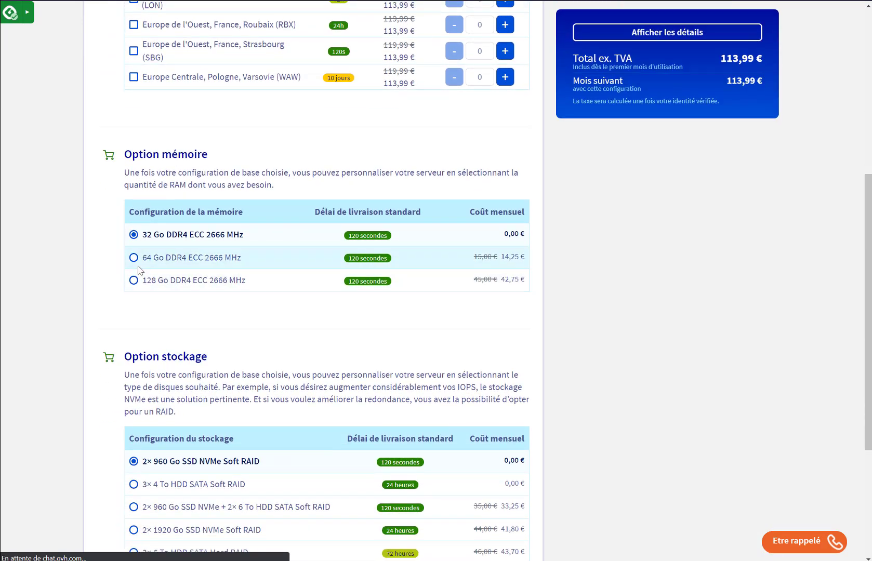
{"action": "left_click", "coordinate": [249, 258]}
{"action": "scroll", "coordinate": [236, 312], "scroll_direction": "down", "scroll_amount": 2}
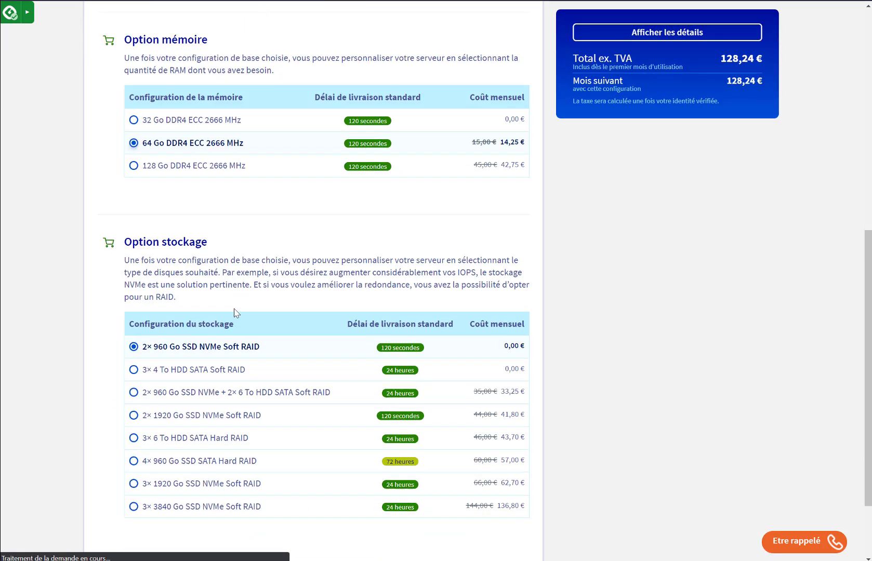
{"action": "scroll", "coordinate": [235, 313], "scroll_direction": "down", "scroll_amount": 2}
{"action": "left_click", "coordinate": [489, 517]}
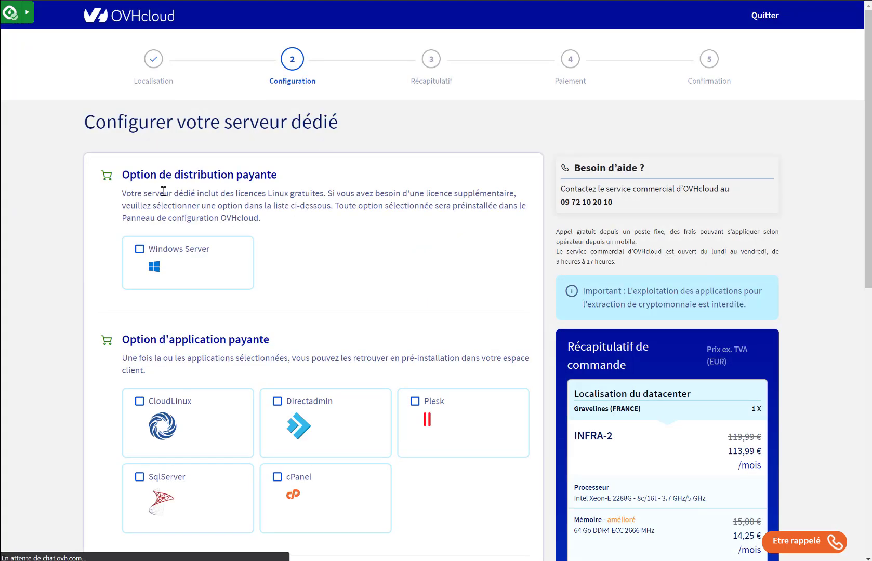
- Check the licence choices of the CloudLinux paid application and deselect it again
{"action": "scroll", "coordinate": [230, 188], "scroll_direction": "down", "scroll_amount": 2}
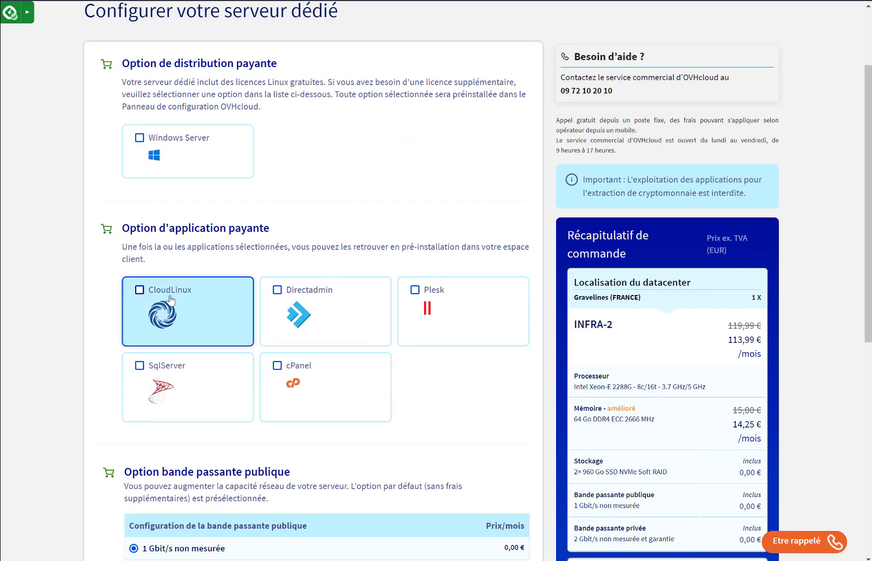
{"action": "left_click", "coordinate": [139, 290]}
{"action": "left_click", "coordinate": [224, 312]}
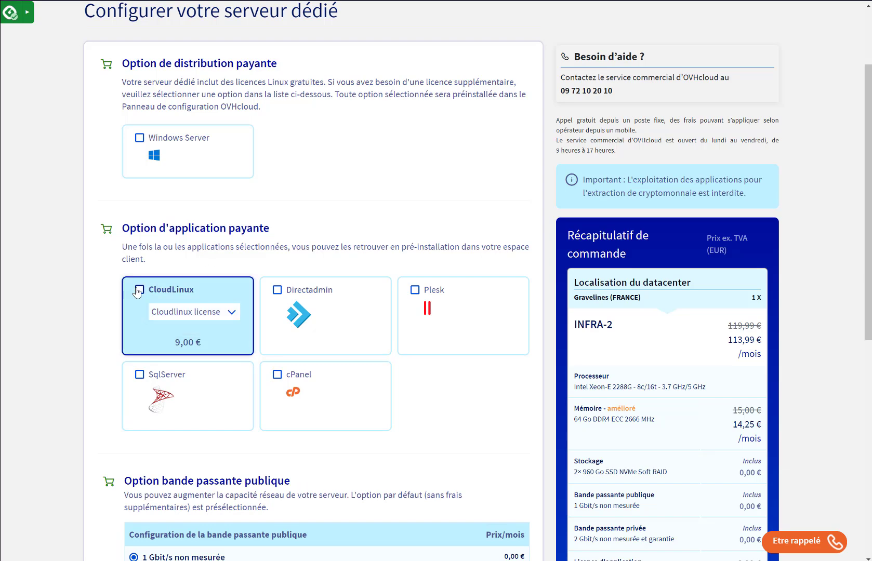
{"action": "left_click", "coordinate": [171, 288]}
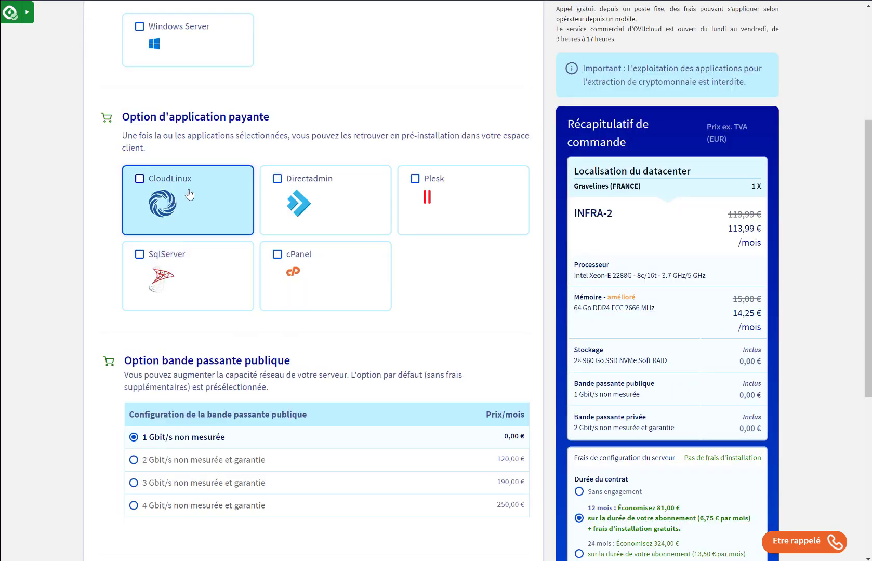
- Review the paid licence and bandwidth options, keep 1 Gbit/s public and 2 Gbit/s private bandwidth, and proceed to the order summary
{"action": "scroll", "coordinate": [202, 226], "scroll_direction": "down", "scroll_amount": 2}
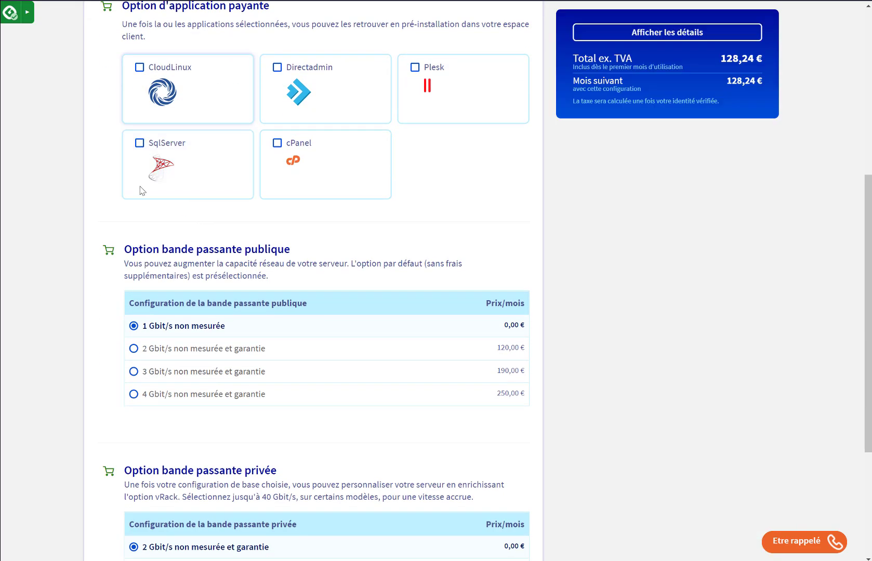
{"action": "scroll", "coordinate": [194, 248], "scroll_direction": "down", "scroll_amount": 1}
{"action": "scroll", "coordinate": [153, 204], "scroll_direction": "up", "scroll_amount": 6}
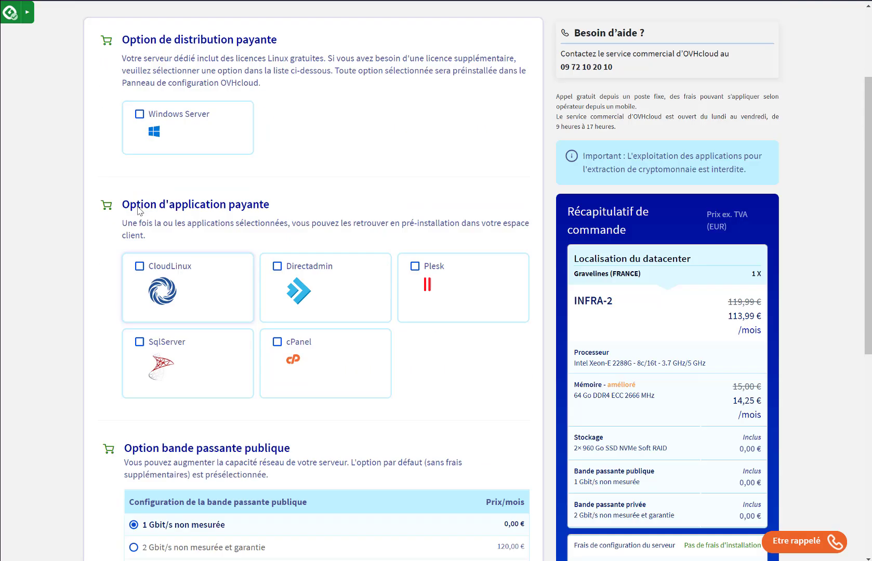
{"action": "scroll", "coordinate": [177, 235], "scroll_direction": "down", "scroll_amount": 1}
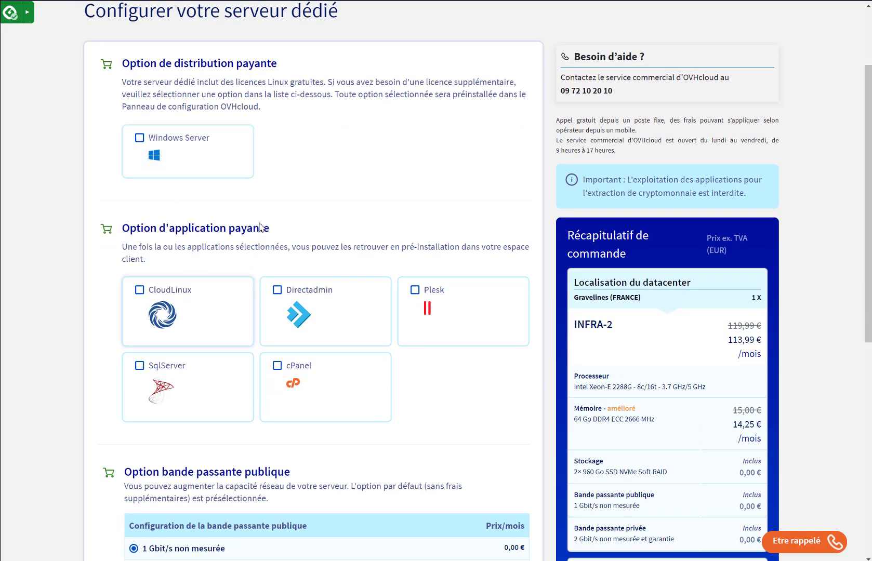
{"action": "scroll", "coordinate": [267, 230], "scroll_direction": "down", "scroll_amount": 3}
{"action": "scroll", "coordinate": [279, 243], "scroll_direction": "down", "scroll_amount": 2}
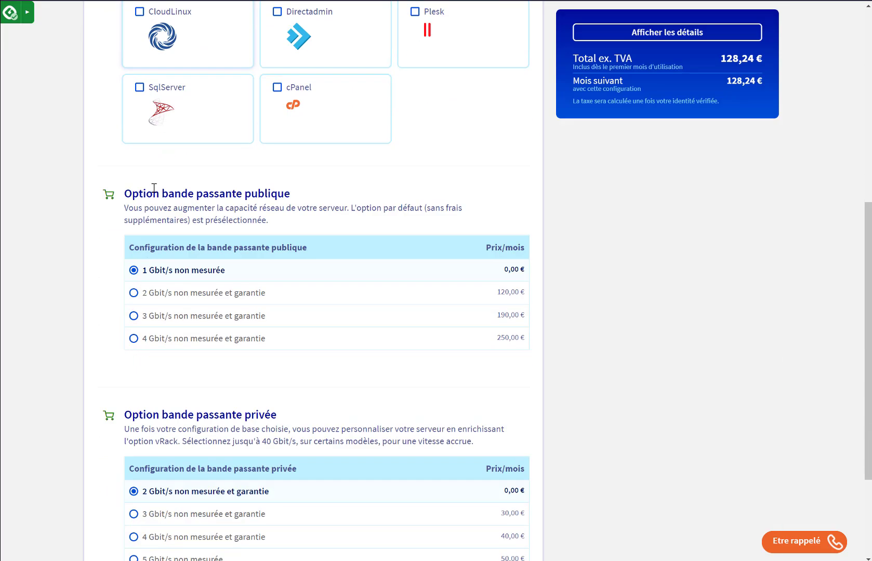
{"action": "scroll", "coordinate": [208, 284], "scroll_direction": "down", "scroll_amount": 2}
{"action": "scroll", "coordinate": [208, 284], "scroll_direction": "down", "scroll_amount": 1}
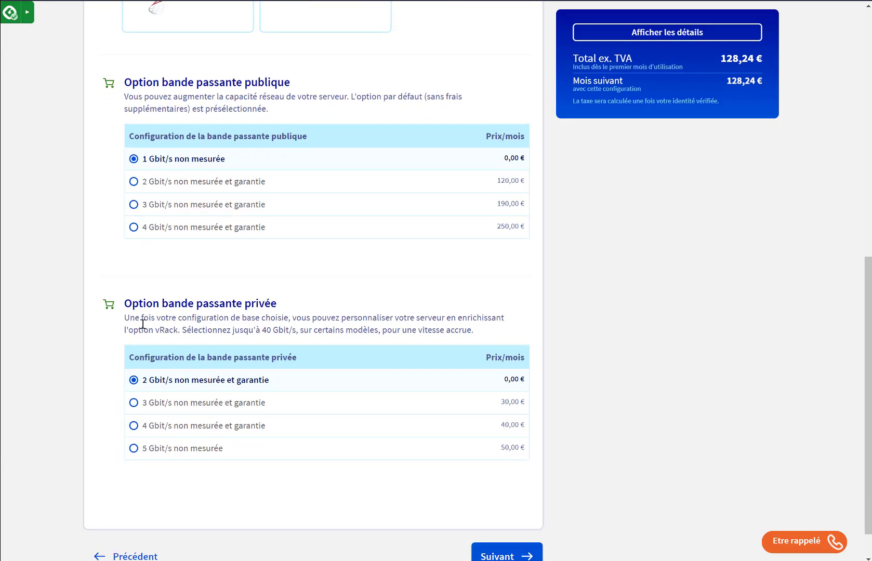
{"action": "scroll", "coordinate": [259, 321], "scroll_direction": "down", "scroll_amount": 1}
{"action": "left_click", "coordinate": [495, 516]}
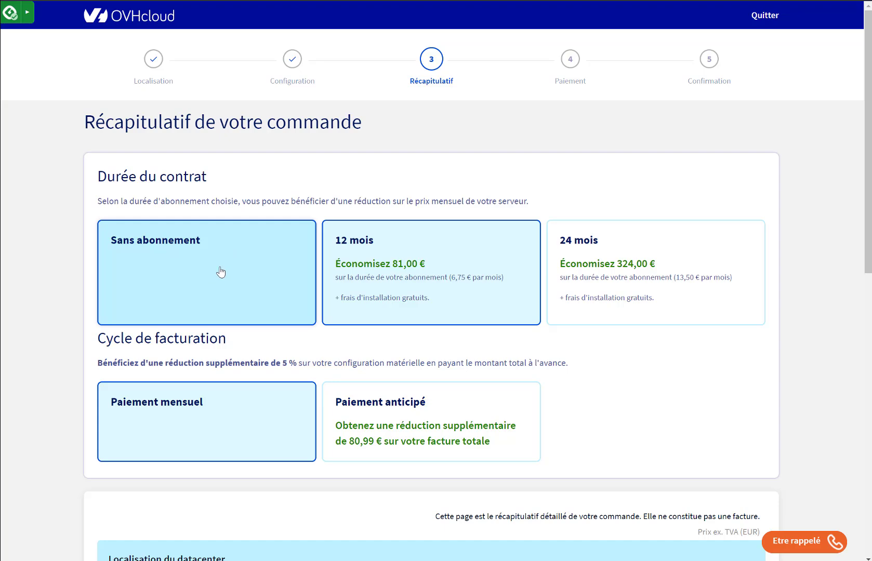
- Set the contract duration to Sans abonnement and review the monthly costs of the Infra-2 configuration
{"action": "left_click", "coordinate": [162, 248]}
{"action": "scroll", "coordinate": [239, 280], "scroll_direction": "down", "scroll_amount": 2}
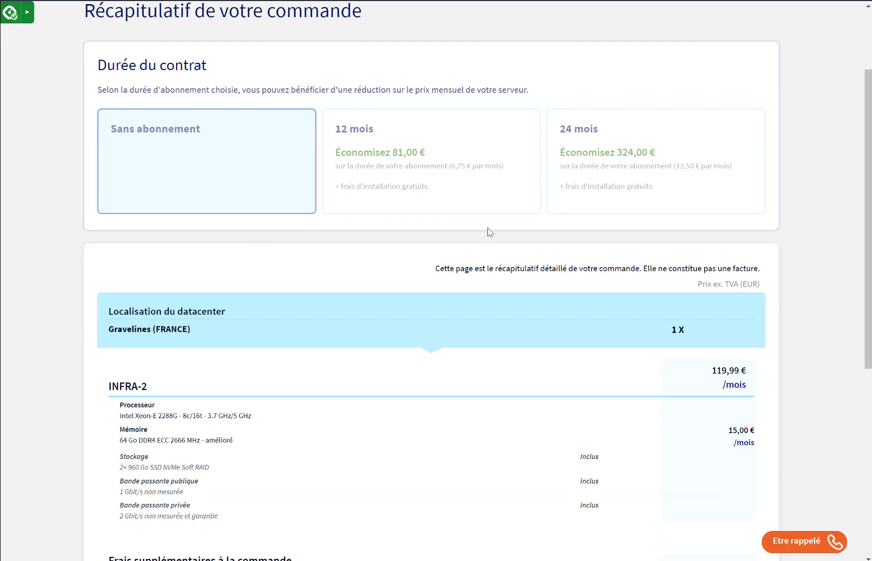
{"action": "scroll", "coordinate": [536, 245], "scroll_direction": "down", "scroll_amount": 1}
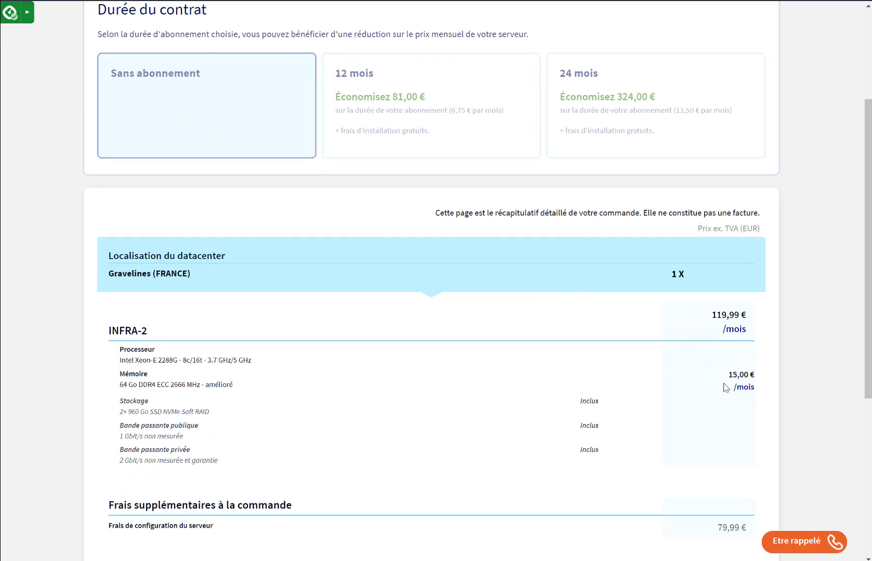
{"action": "scroll", "coordinate": [738, 374], "scroll_direction": "down", "scroll_amount": 1}
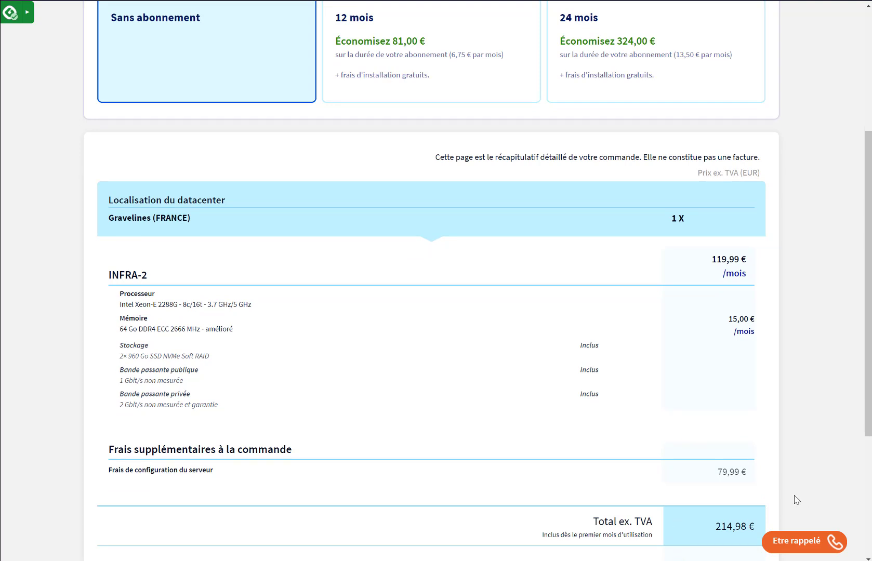
- Examine the server configuration fee and the order totals excluding and including TVA
{"action": "scroll", "coordinate": [711, 450], "scroll_direction": "down", "scroll_amount": 2}
{"action": "left_click_drag", "start_coordinate": [717, 361], "coordinate": [743, 361]}
{"action": "left_click", "coordinate": [744, 382]}
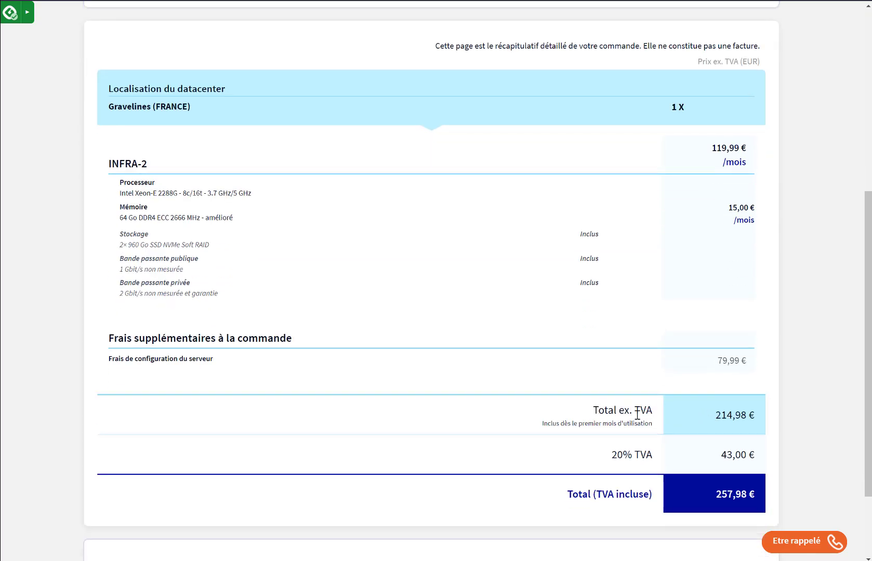
{"action": "left_click_drag", "start_coordinate": [713, 415], "coordinate": [756, 416]}
{"action": "left_click", "coordinate": [751, 415]}
{"action": "scroll", "coordinate": [743, 411], "scroll_direction": "down", "scroll_amount": 1}
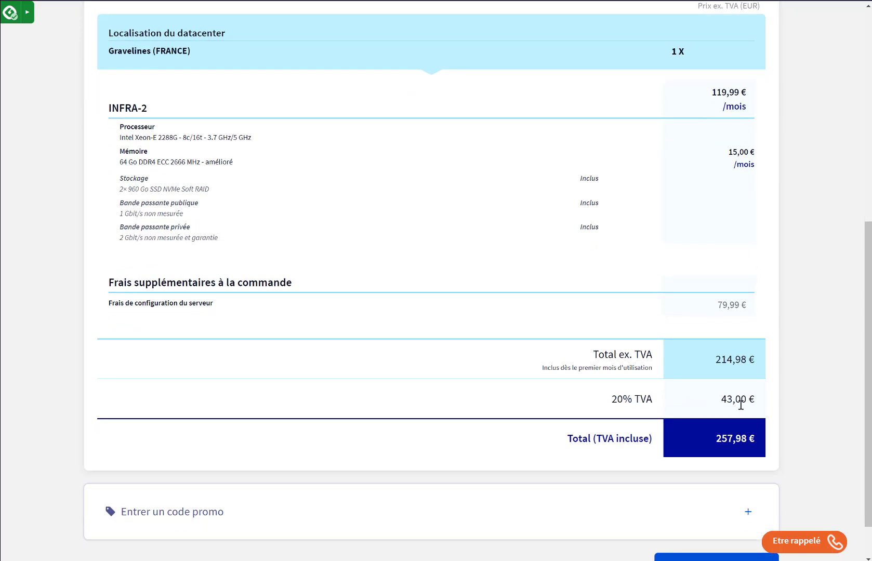
- Review the order totals for the Infra-2 server and proceed to identification and payment
{"action": "scroll", "coordinate": [746, 403], "scroll_direction": "down", "scroll_amount": 1}
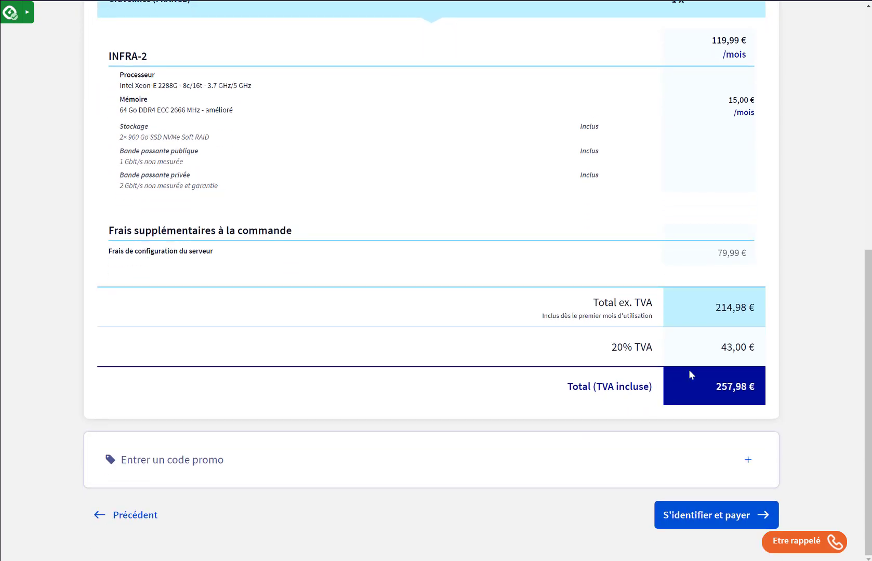
{"action": "scroll", "coordinate": [722, 390], "scroll_direction": "up", "scroll_amount": 1}
{"action": "scroll", "coordinate": [720, 421], "scroll_direction": "down", "scroll_amount": 1}
{"action": "left_click", "coordinate": [718, 517]}
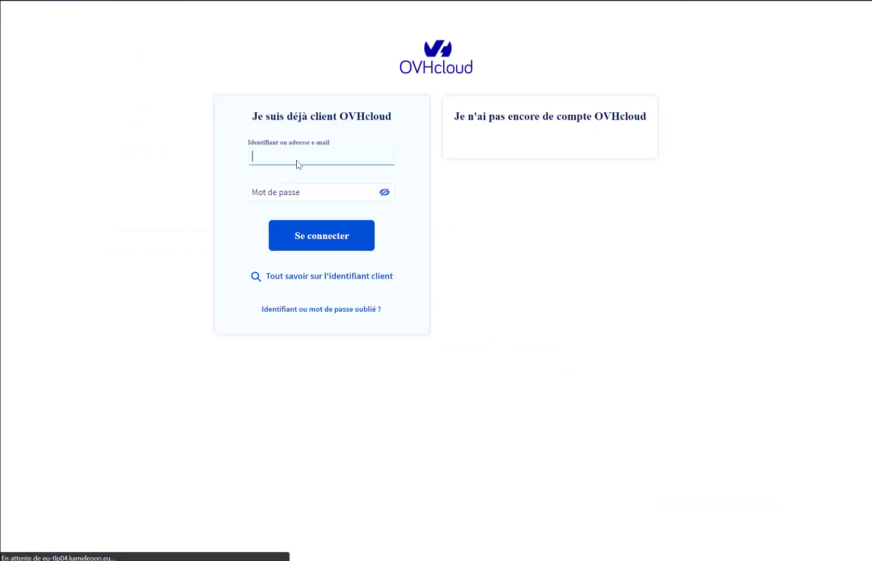
- Sign in as an existing customer with the saved identifier and account password to reach the payment stage
{"action": "left_click", "coordinate": [175, 164]}
{"action": "left_click", "coordinate": [263, 159]}
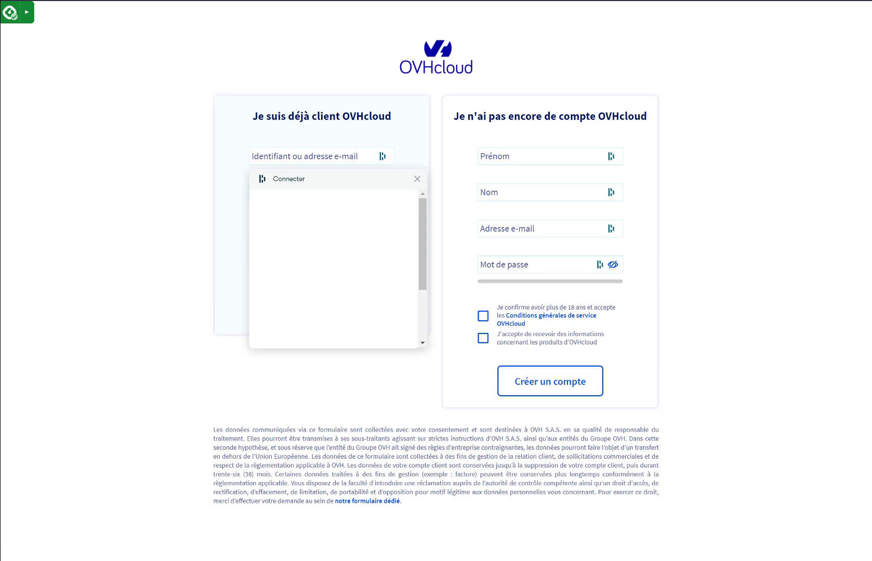
{"action": "left_click", "coordinate": [324, 255]}
{"action": "left_click", "coordinate": [363, 236]}
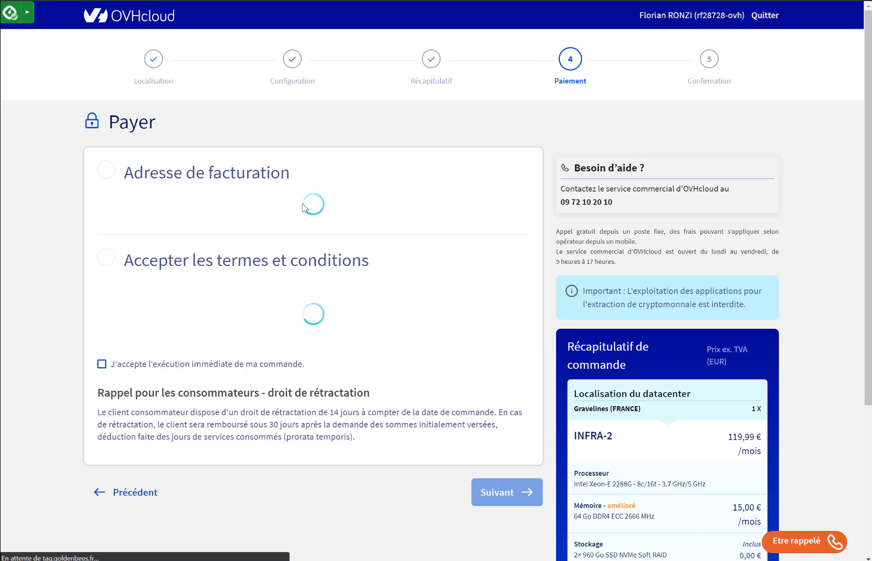
{"action": "scroll", "coordinate": [305, 207], "scroll_direction": "down", "scroll_amount": 1}
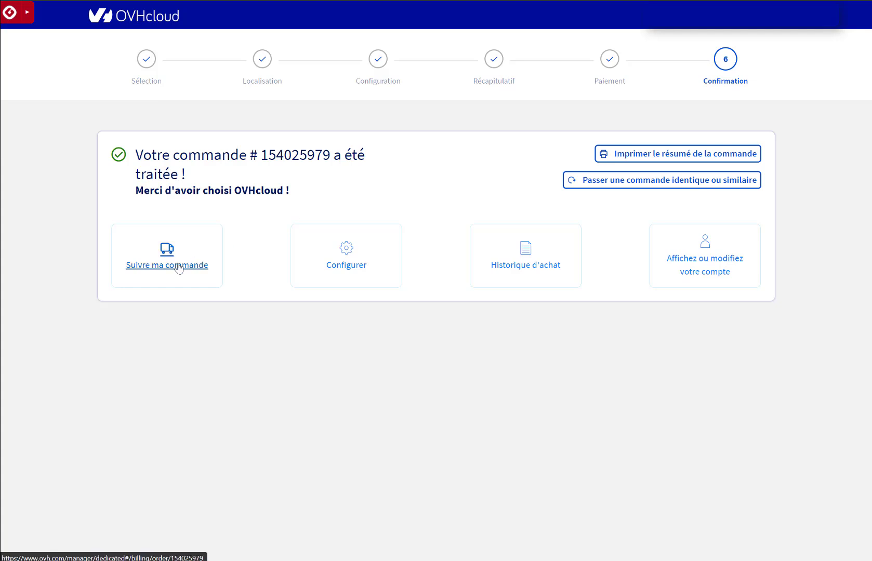
- Go from the order confirmation to the list of all dedicated servers and open the INFRA-2 server's general information
{"action": "left_click", "coordinate": [343, 259]}
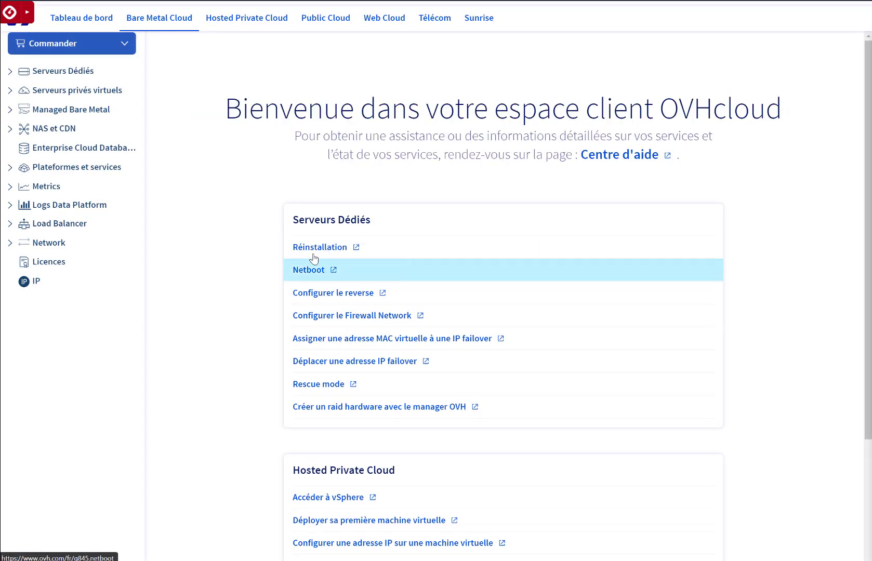
{"action": "left_click", "coordinate": [9, 74]}
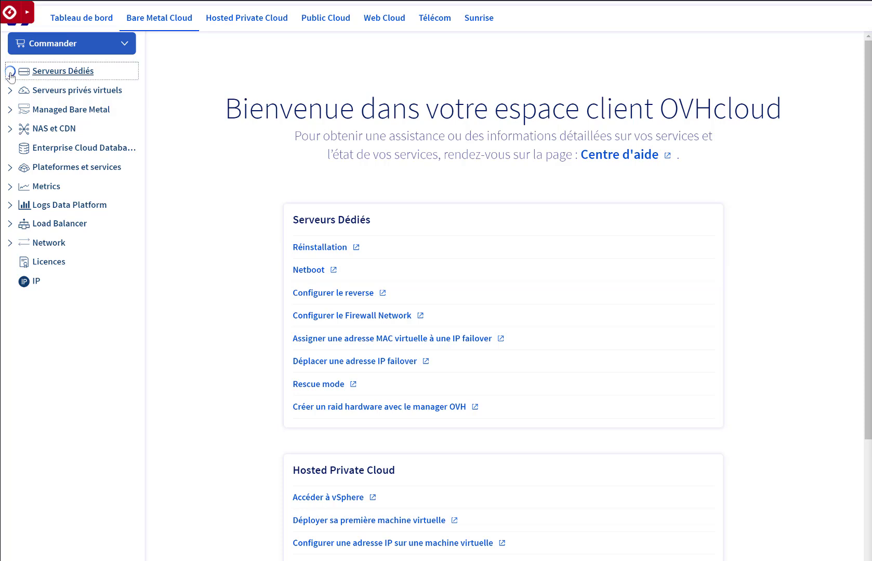
{"action": "left_click", "coordinate": [70, 92]}
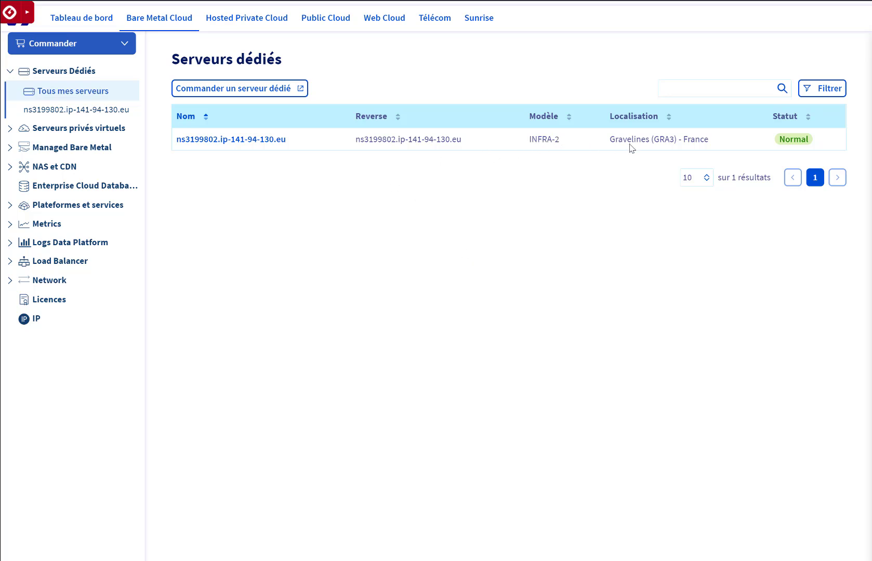
{"action": "left_click", "coordinate": [216, 141]}
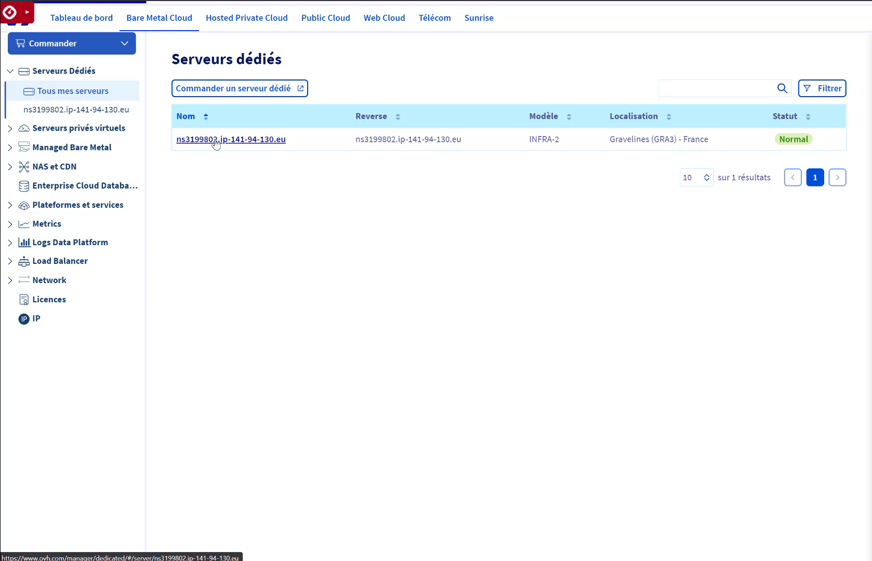
{"action": "left_click", "coordinate": [216, 140]}
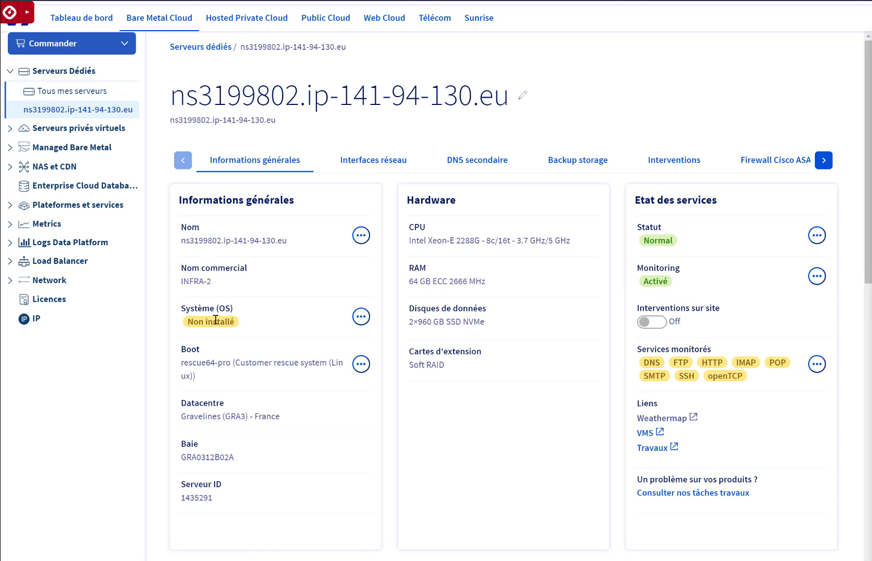
- Start an operating system installation on the server from an OVH template, keeping the OS type Basique
{"action": "left_click", "coordinate": [364, 319]}
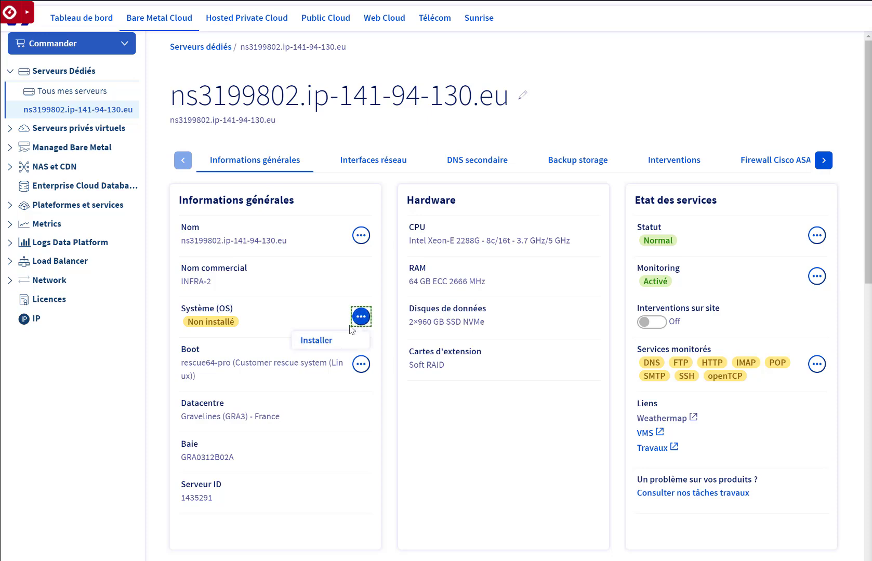
{"action": "left_click", "coordinate": [316, 341]}
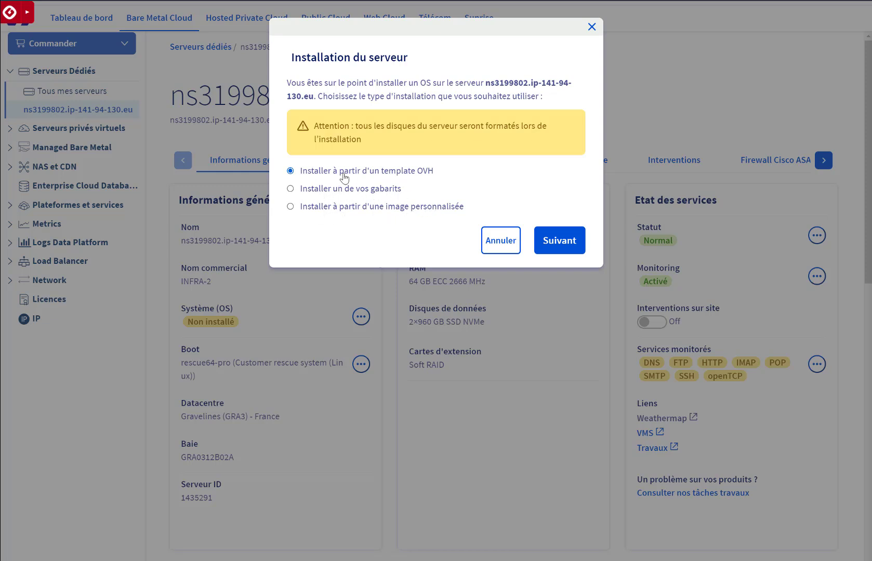
{"action": "left_click", "coordinate": [558, 241]}
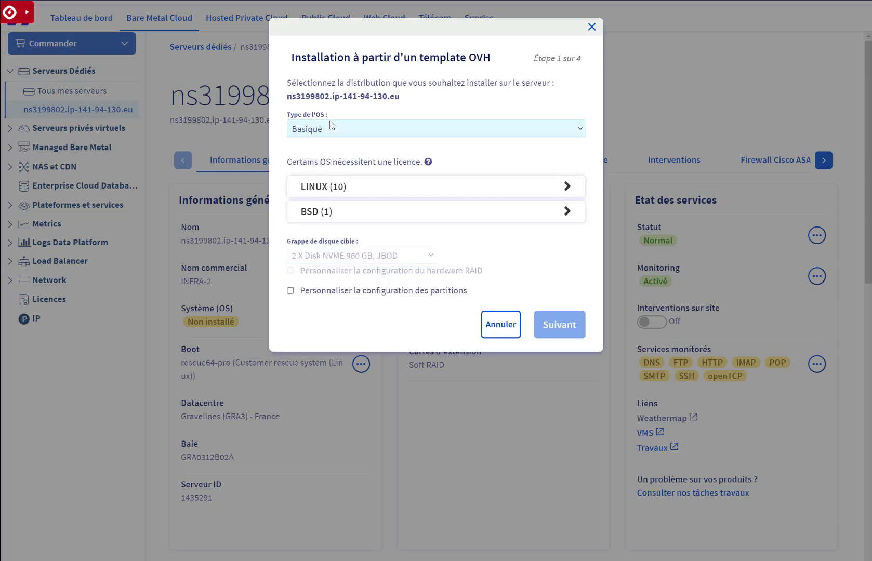
{"action": "left_click", "coordinate": [350, 130]}
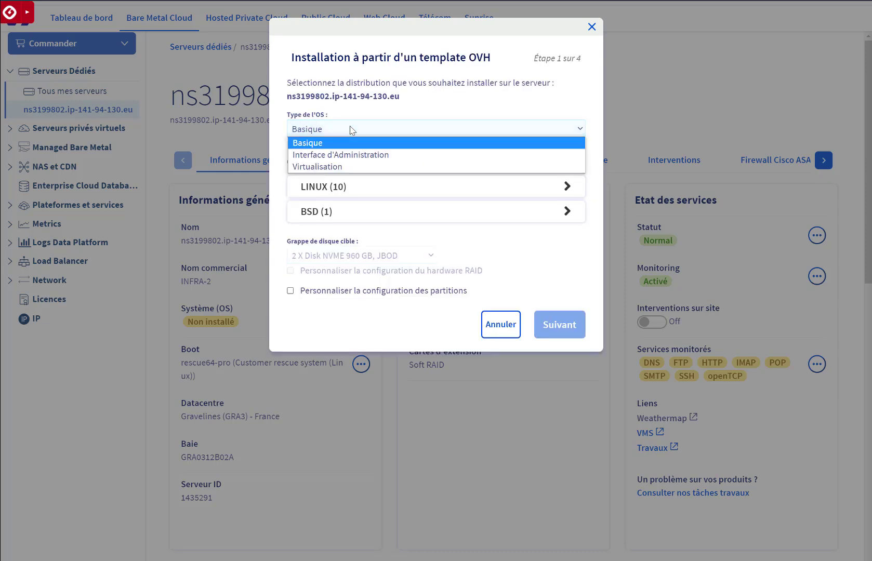
{"action": "left_click", "coordinate": [329, 142]}
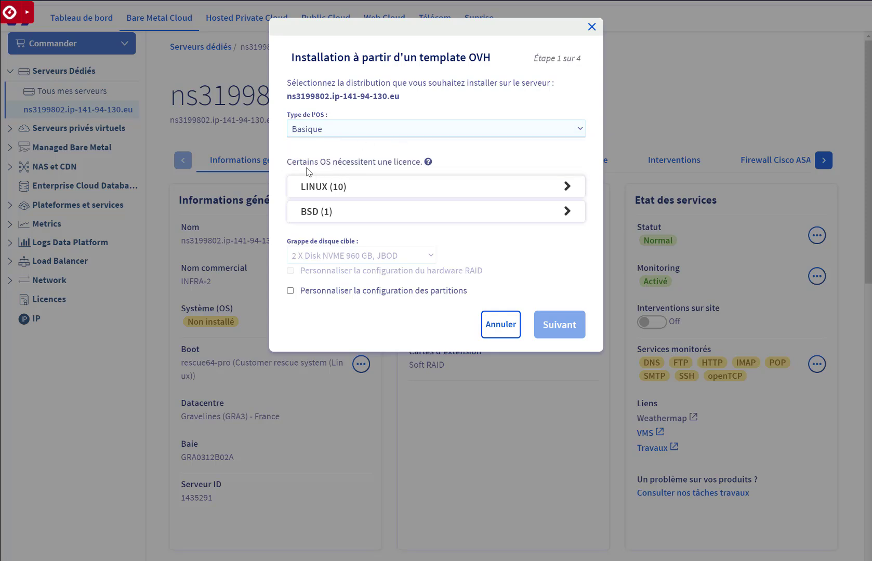
- Select Ubuntu Server 21.04 "Hirsute Hippo" from the Linux distributions for the installation
{"action": "left_click", "coordinate": [372, 191]}
{"action": "scroll", "coordinate": [372, 190], "scroll_direction": "down", "scroll_amount": 3}
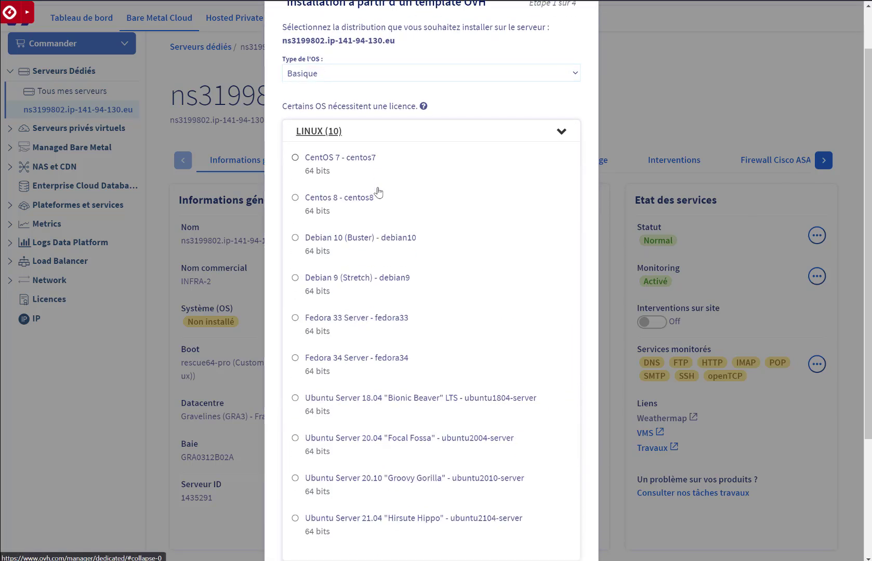
{"action": "scroll", "coordinate": [356, 151], "scroll_direction": "down", "scroll_amount": 2}
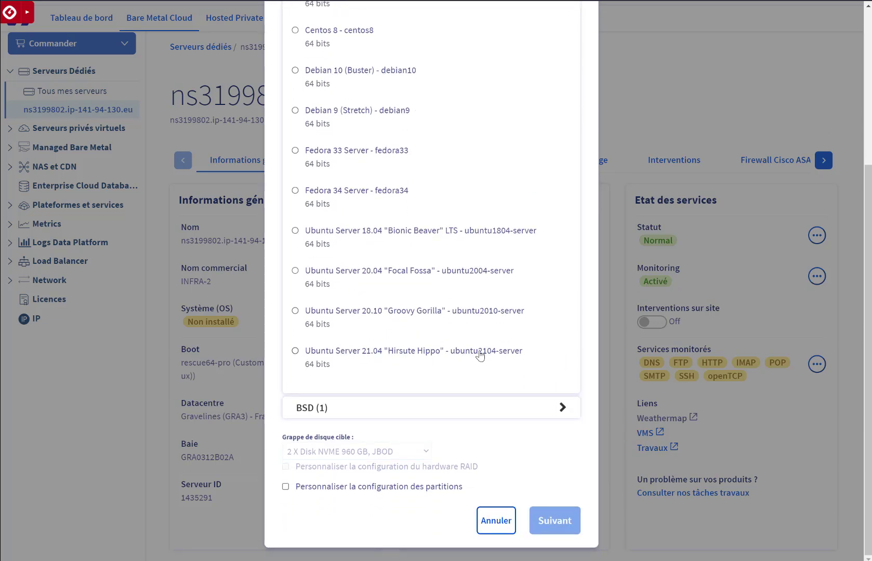
{"action": "left_click", "coordinate": [324, 357]}
{"action": "scroll", "coordinate": [364, 333], "scroll_direction": "down", "scroll_amount": 1}
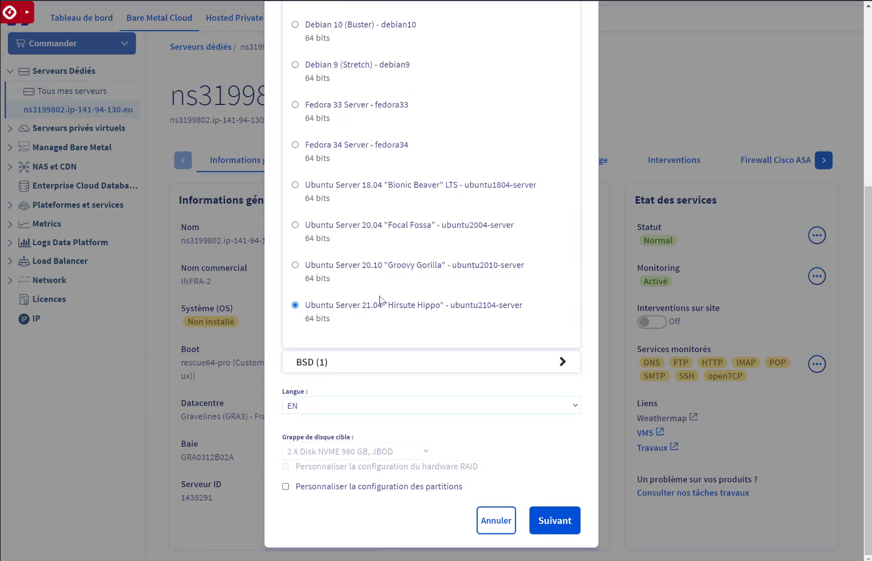
- Keep EN as the installation language, leave the partition configuration uncustomised, and proceed to the installation summary
{"action": "left_click", "coordinate": [315, 405]}
{"action": "left_click", "coordinate": [319, 407]}
{"action": "left_click", "coordinate": [331, 493]}
{"action": "left_click", "coordinate": [338, 493]}
{"action": "left_click", "coordinate": [541, 519]}
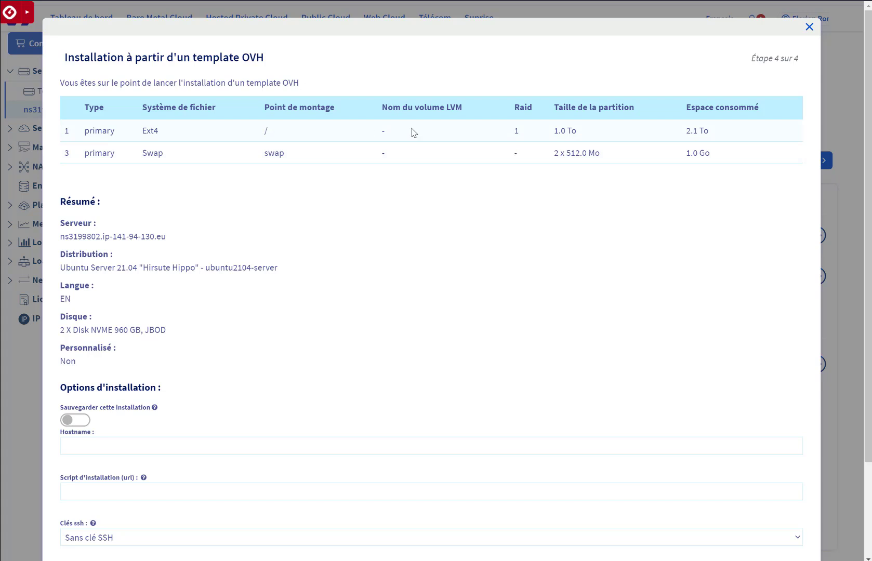
- Examine the partition sizes, consumed space, and installation summary of the Ubuntu template
{"action": "triple_click", "coordinate": [582, 134]}
{"action": "triple_click", "coordinate": [709, 153]}
{"action": "left_click", "coordinate": [671, 163]}
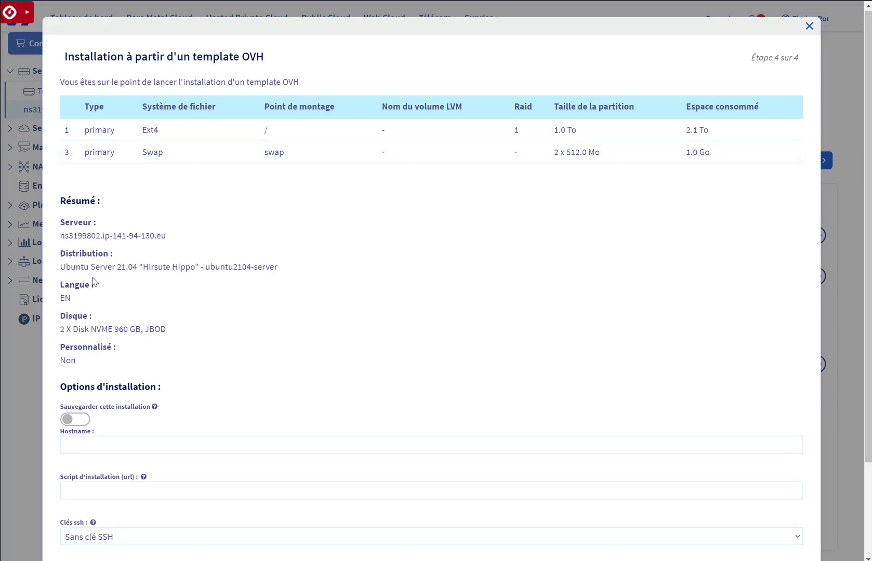
{"action": "scroll", "coordinate": [94, 284], "scroll_direction": "down", "scroll_amount": 1}
{"action": "scroll", "coordinate": [156, 275], "scroll_direction": "down", "scroll_amount": 1}
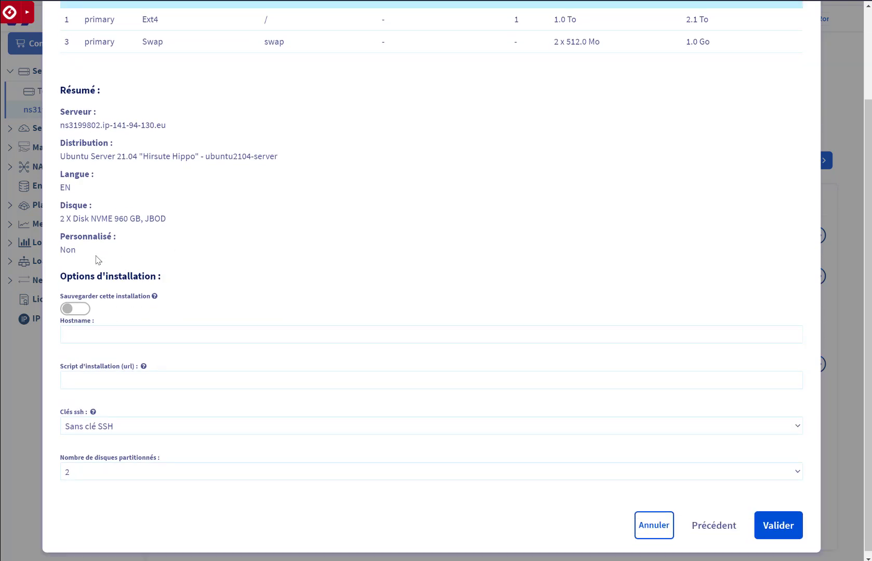
{"action": "scroll", "coordinate": [378, 147], "scroll_direction": "up", "scroll_amount": 2}
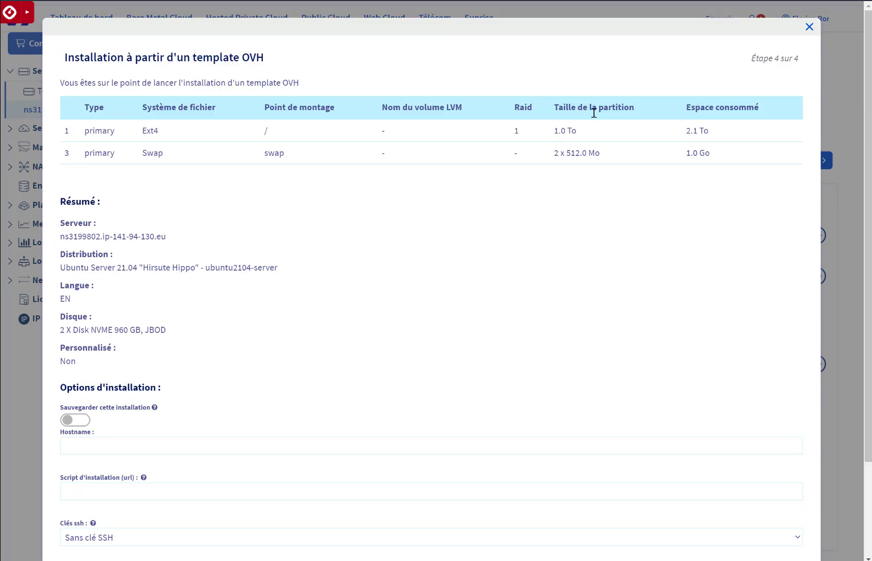
{"action": "scroll", "coordinate": [100, 273], "scroll_direction": "down", "scroll_amount": 1}
{"action": "scroll", "coordinate": [99, 273], "scroll_direction": "down", "scroll_amount": 1}
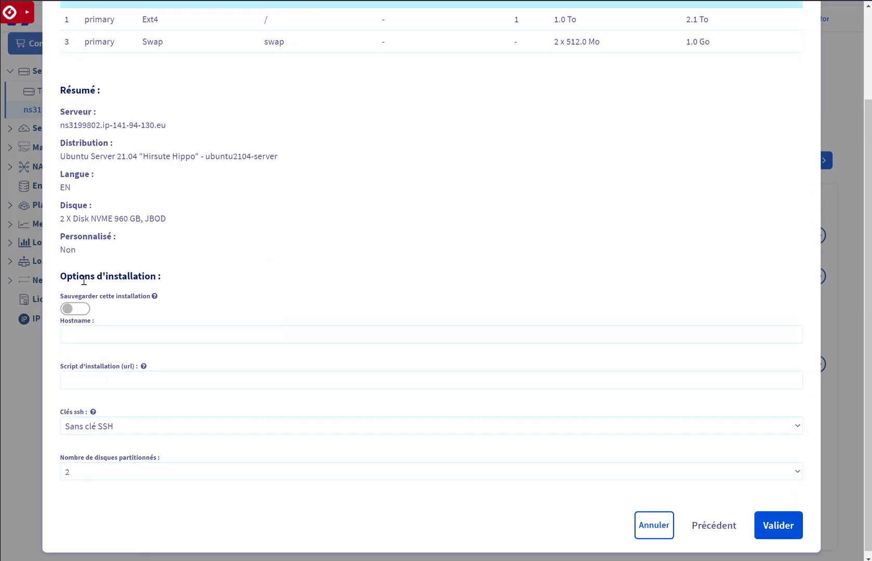
- Set the server's hostname to bsc-node in the installation options
{"action": "left_click", "coordinate": [91, 335]}
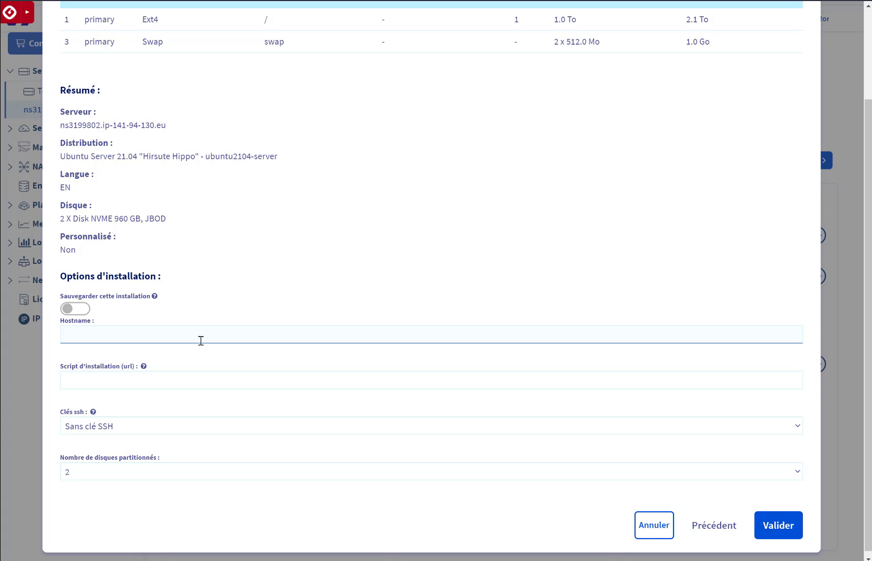
{"action": "type", "text": "binancesmar"}
{"action": "key", "text": "BackSpace"}
{"action": "key", "text": "BackSpace"}
{"action": "key", "text": "BackSpace"}
{"action": "key", "text": "BackSpace"}
{"action": "key", "text": "BackSpace"}
{"action": "key", "text": "BackSpace"}
{"action": "key", "text": "BackSpace"}
{"action": "key", "text": "BackSpace"}
{"action": "key", "text": "Tab"}
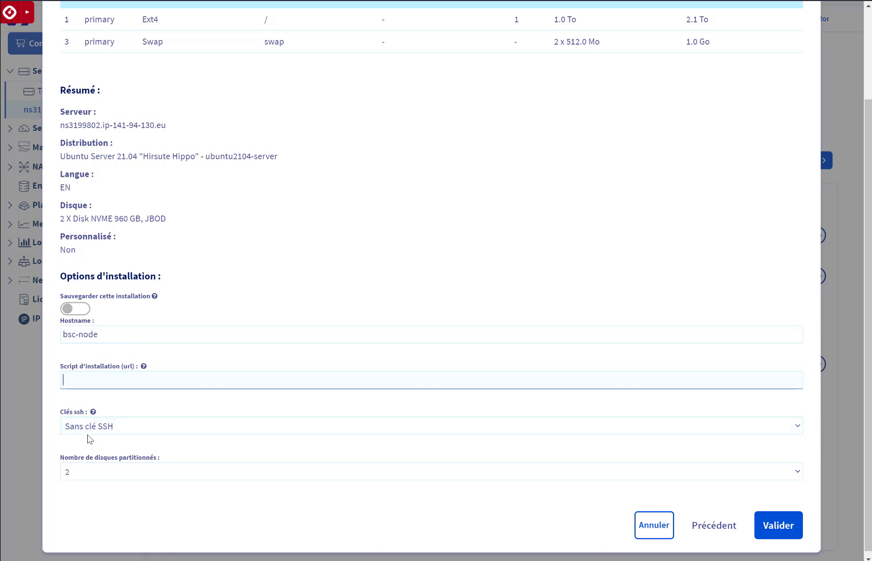
- Check the available SSH key choices, keep Sans clé SSH, and launch the Ubuntu installation
{"action": "left_click", "coordinate": [110, 431]}
{"action": "left_click", "coordinate": [106, 441]}
{"action": "left_click", "coordinate": [110, 430]}
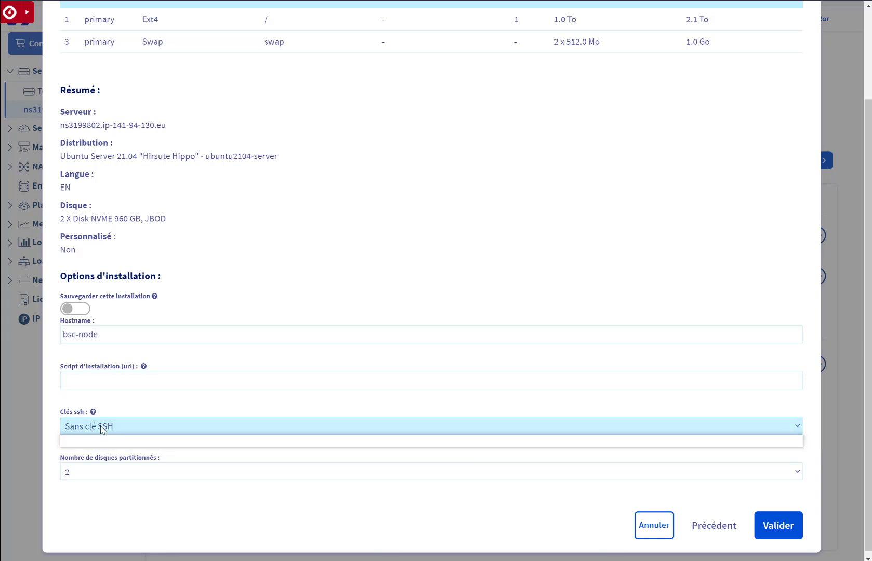
{"action": "left_click", "coordinate": [104, 439]}
{"action": "left_click", "coordinate": [110, 431]}
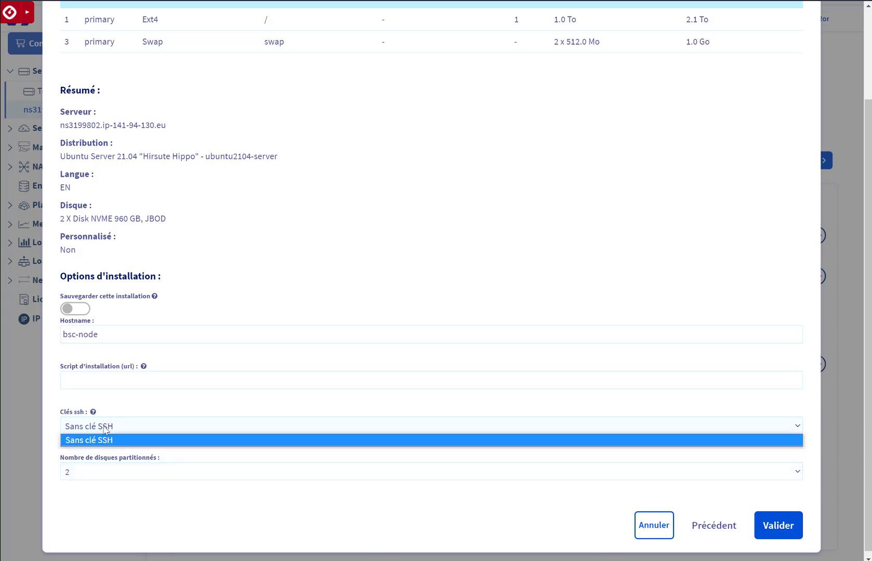
{"action": "mouse_move", "coordinate": [95, 416]}
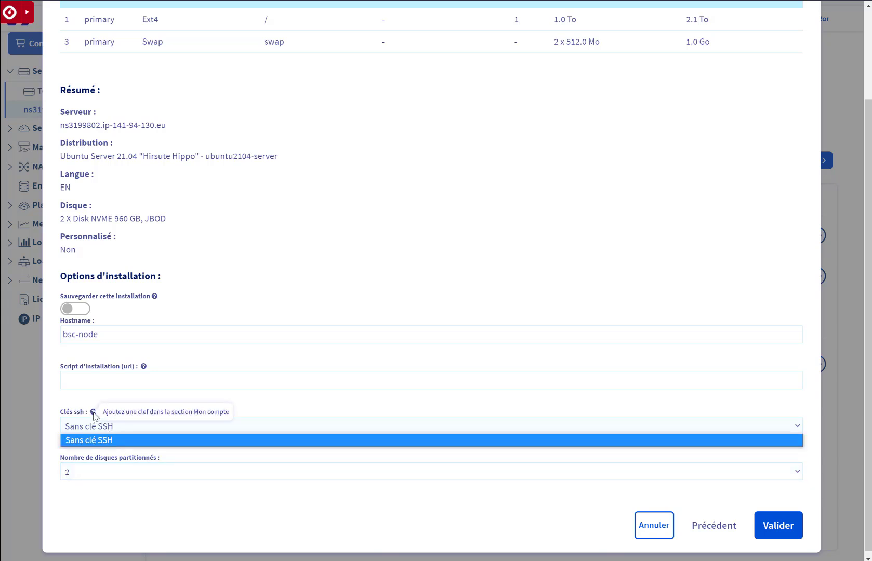
{"action": "left_click", "coordinate": [126, 413]}
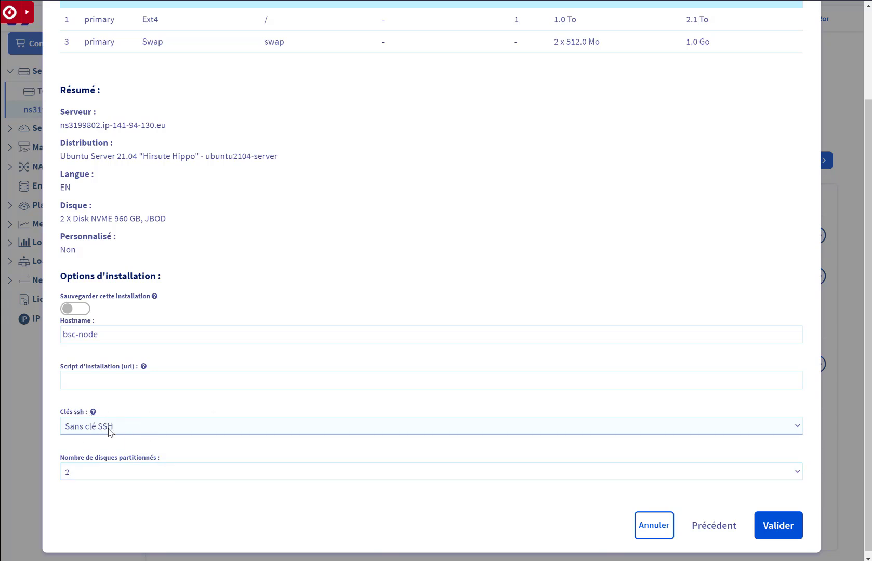
{"action": "left_click", "coordinate": [778, 525]}
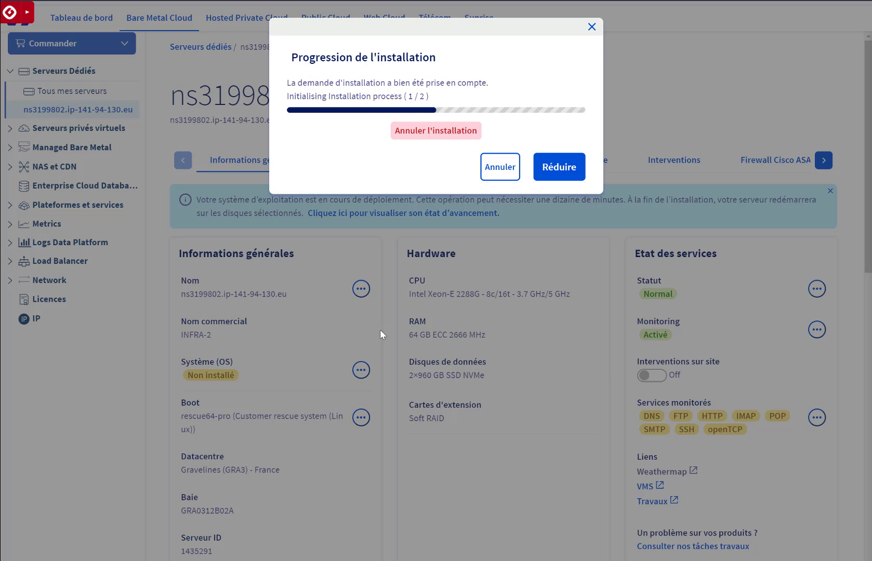
{"action": "key", "text": "Tab"}
{"action": "key", "text": "Tab"}
{"action": "key", "text": "Tab"}
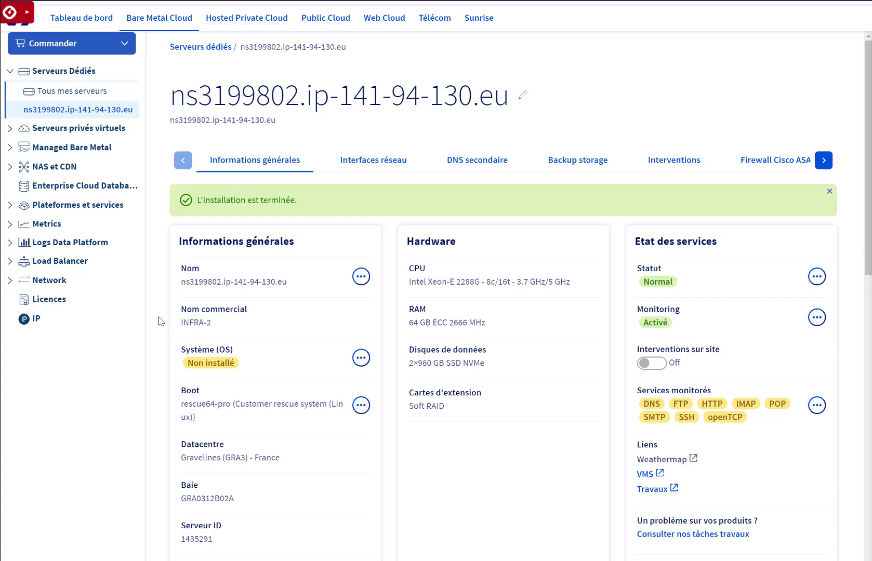
- Search the web in a new browser tab for "télécharger putty"
{"action": "key", "text": "ctrl+t"}
{"action": "type", "text": "télécharger put"}
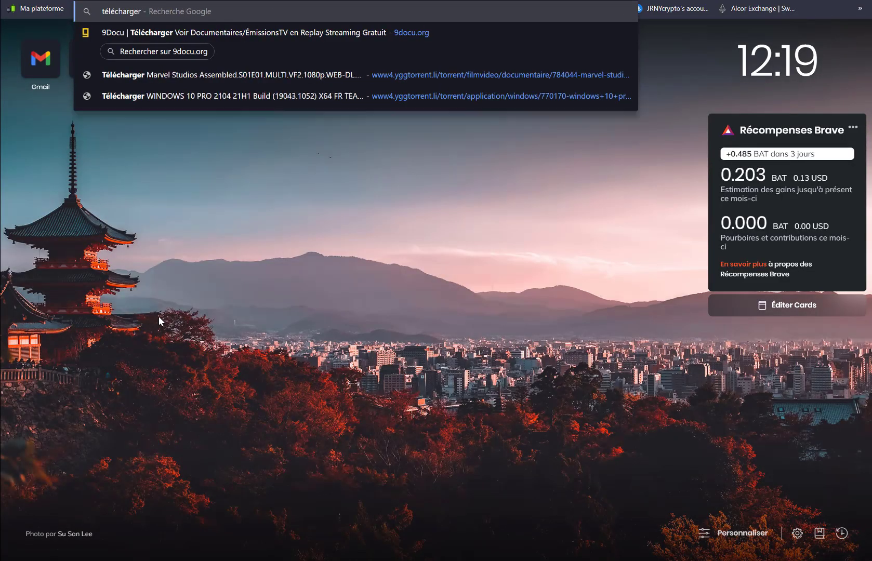
{"action": "type", "text": "ty"}
{"action": "key", "text": "Return"}
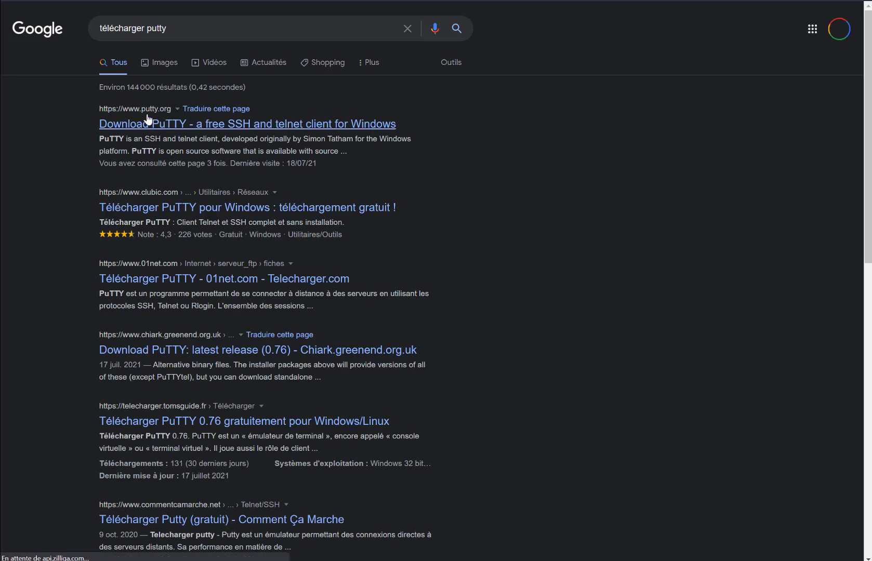
- Open the putty.org result and go to the download page for the latest PuTTY release
{"action": "left_click", "coordinate": [182, 125]}
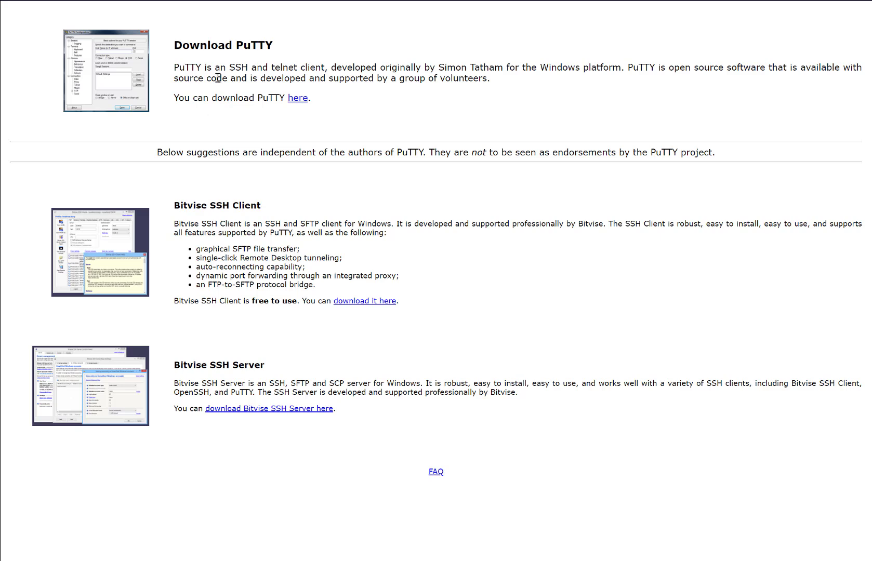
{"action": "left_click", "coordinate": [365, 302]}
{"action": "left_click", "coordinate": [299, 99]}
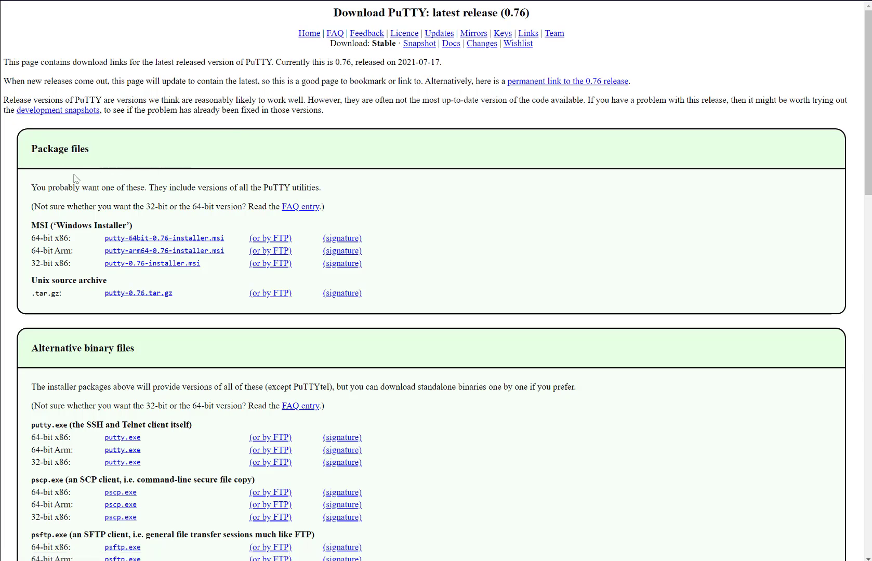
- Examine the alternative binary files on the PuTTY download page, particularly the 64-bit x86 build of putty.exe
{"action": "left_click_drag", "start_coordinate": [32, 347], "coordinate": [143, 353]}
{"action": "left_click", "coordinate": [147, 344]}
{"action": "scroll", "coordinate": [144, 332], "scroll_direction": "down", "scroll_amount": 1}
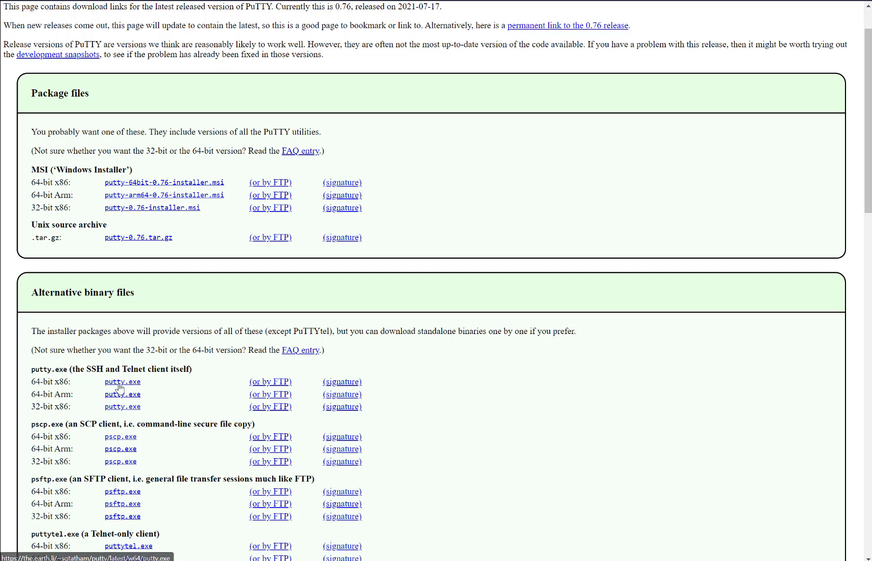
{"action": "left_click_drag", "start_coordinate": [54, 382], "coordinate": [106, 385]}
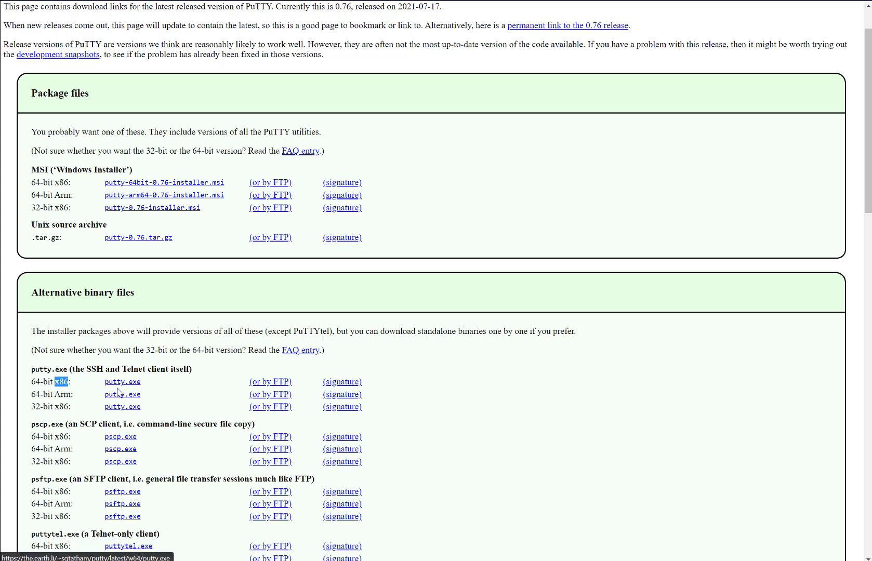
{"action": "scroll", "coordinate": [122, 387], "scroll_direction": "down", "scroll_amount": 1}
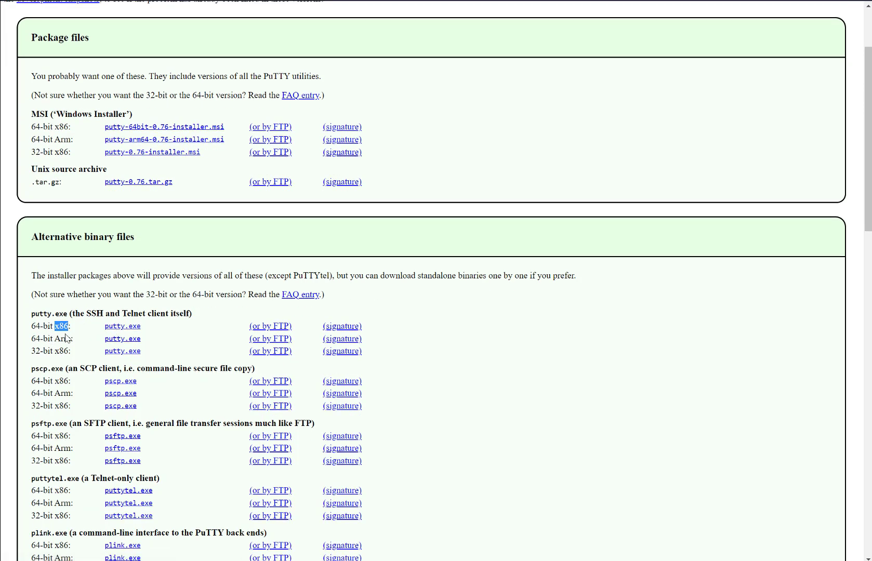
{"action": "scroll", "coordinate": [89, 332], "scroll_direction": "down", "scroll_amount": 3}
{"action": "scroll", "coordinate": [83, 340], "scroll_direction": "up", "scroll_amount": 5}
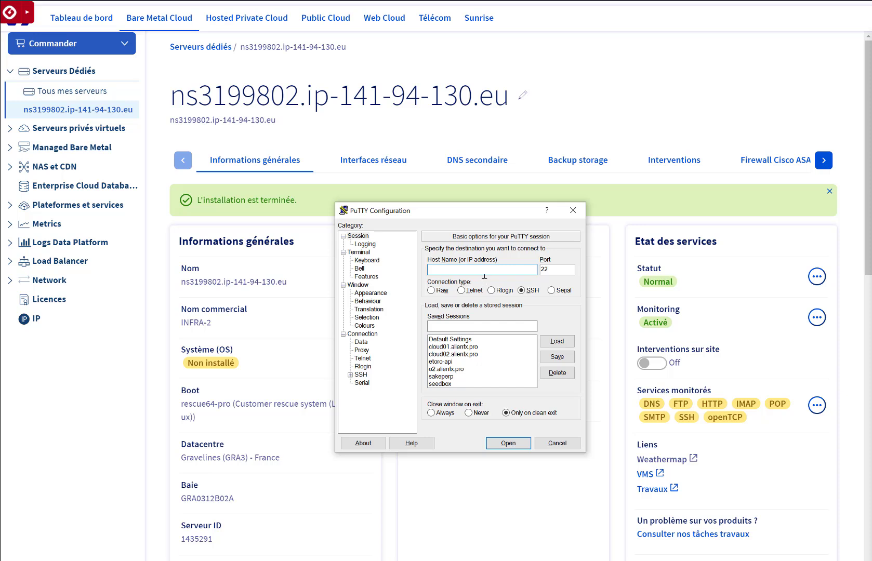
- Switch to PuTTY, save a session named bsc-node, and open a connection from it
{"action": "left_click", "coordinate": [468, 326]}
{"action": "type", "text": "bsc-n"}
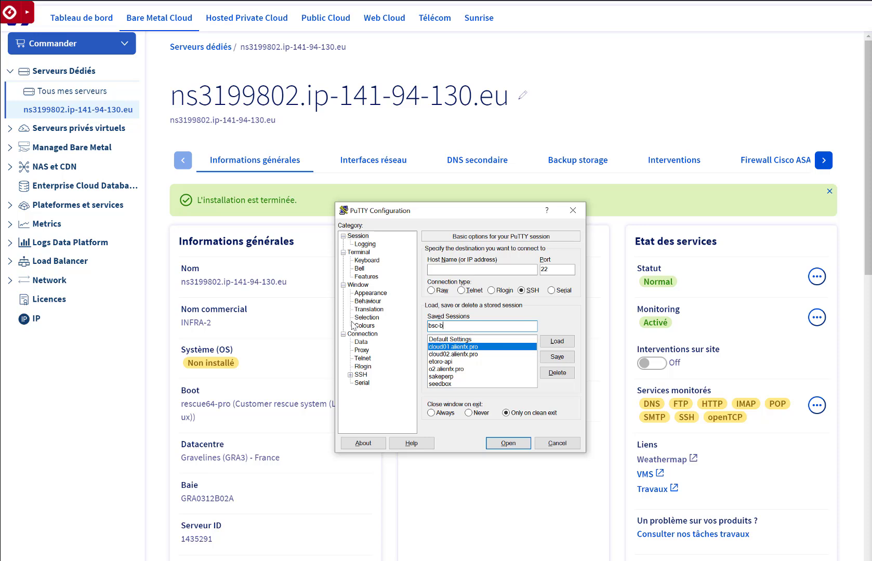
{"action": "type", "text": "ode"}
{"action": "left_click", "coordinate": [567, 360]}
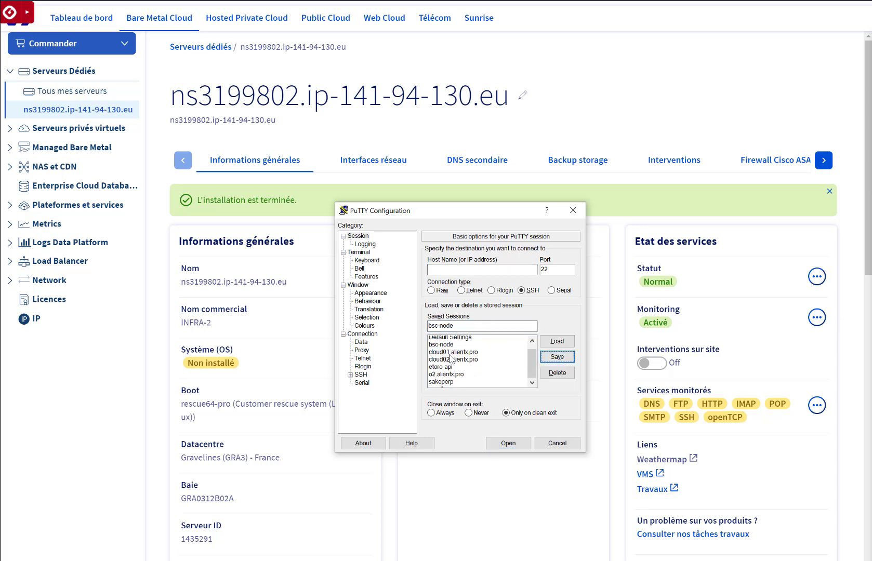
{"action": "left_click", "coordinate": [441, 347]}
{"action": "double_click", "coordinate": [441, 347]}
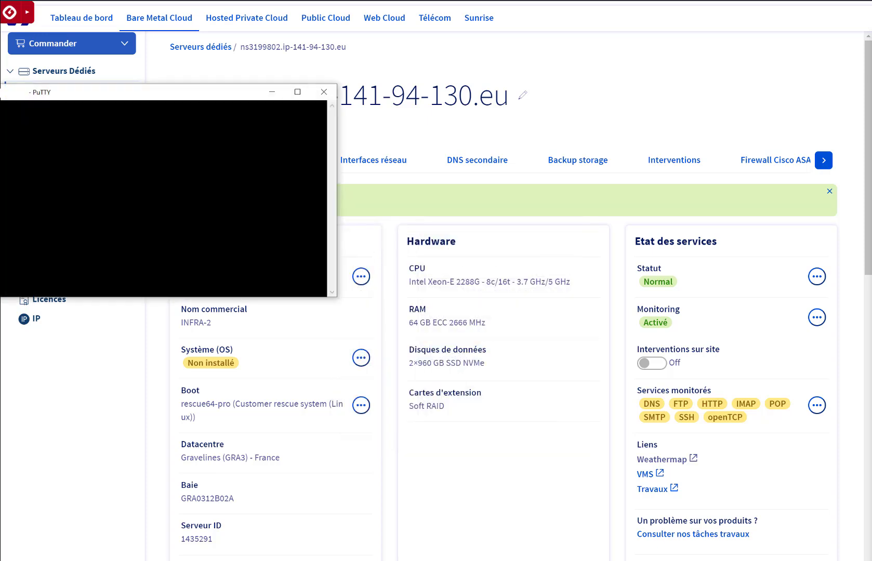
{"action": "left_click", "coordinate": [426, 414]}
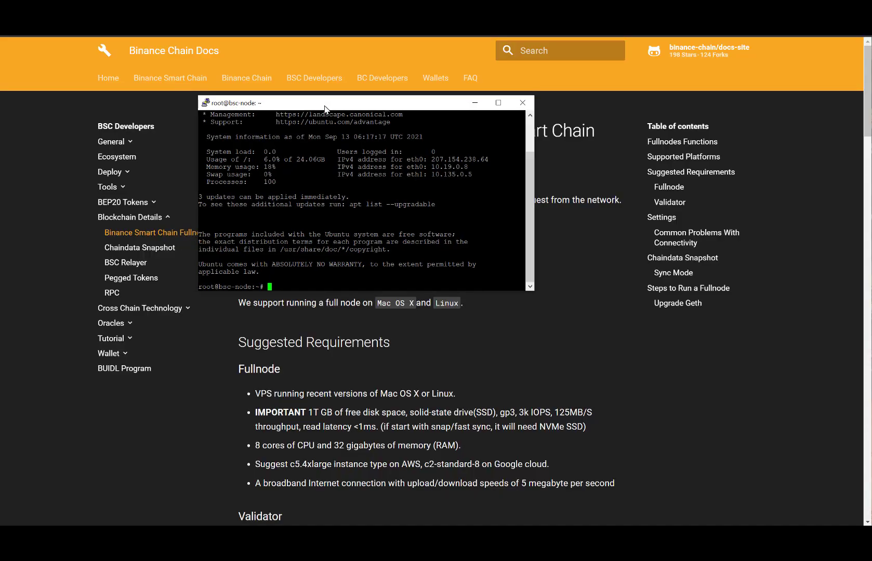
- Reposition and enlarge the bsc-node terminal window and clear its output
{"action": "left_click_drag", "start_coordinate": [325, 109], "coordinate": [307, 68]}
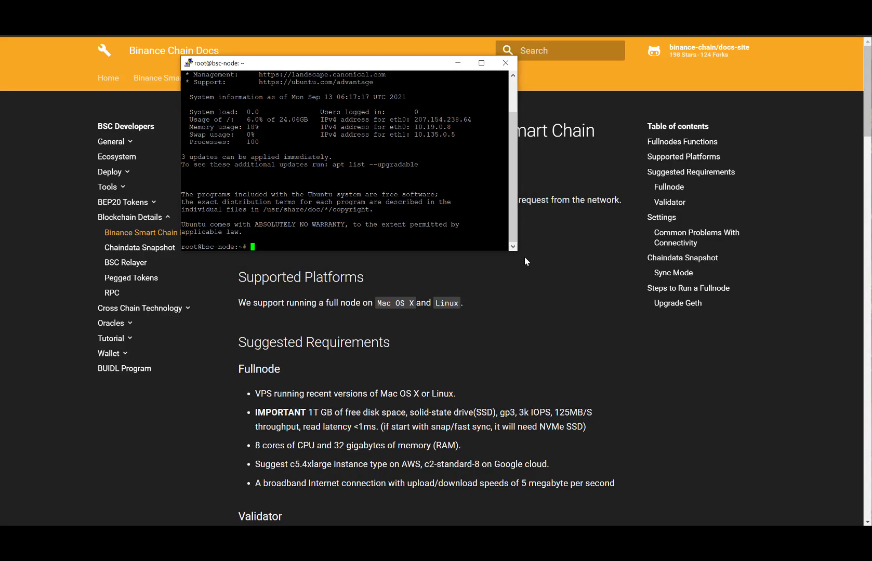
{"action": "left_click_drag", "start_coordinate": [513, 253], "coordinate": [783, 476]}
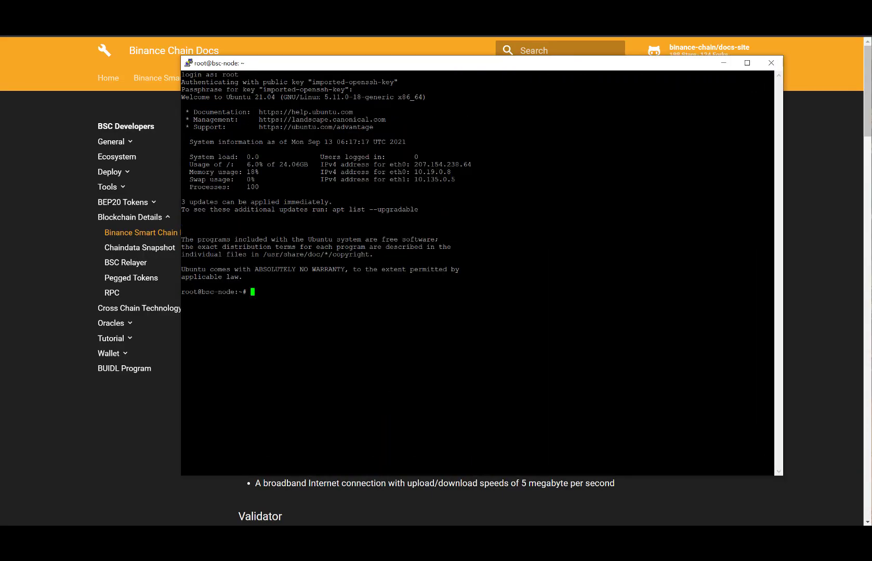
{"action": "type", "text": "clear"}
{"action": "key", "text": "Return"}
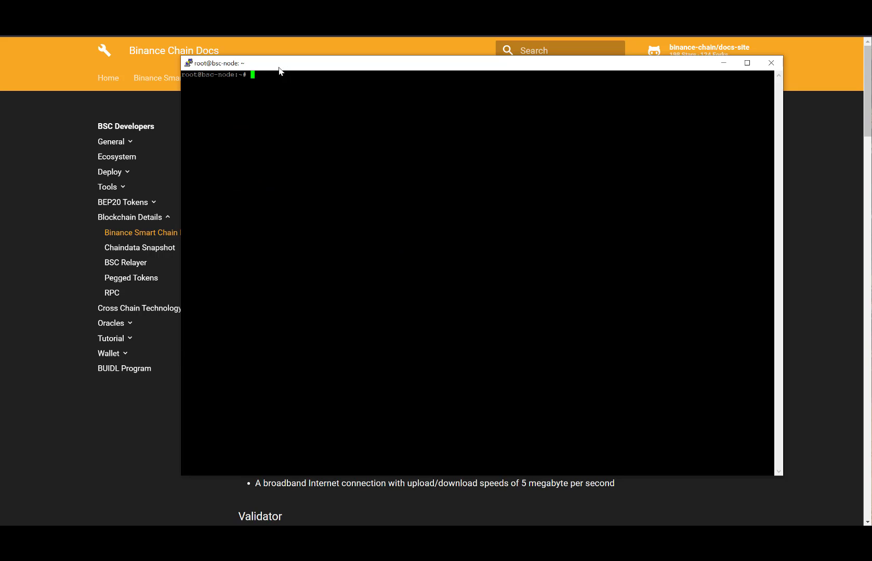
- List the root user's files with ll, and change to /home/ to list its contents as well
{"action": "type", "text": "ll"}
{"action": "key", "text": "Return"}
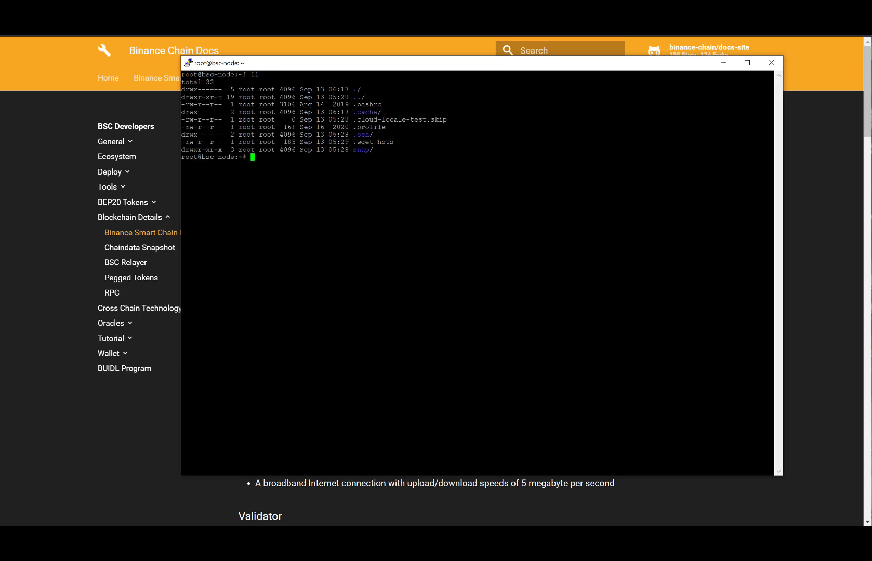
{"action": "type", "text": "cd /home/"}
{"action": "key", "text": "Return"}
{"action": "type", "text": "ll"}
{"action": "key", "text": "Return"}
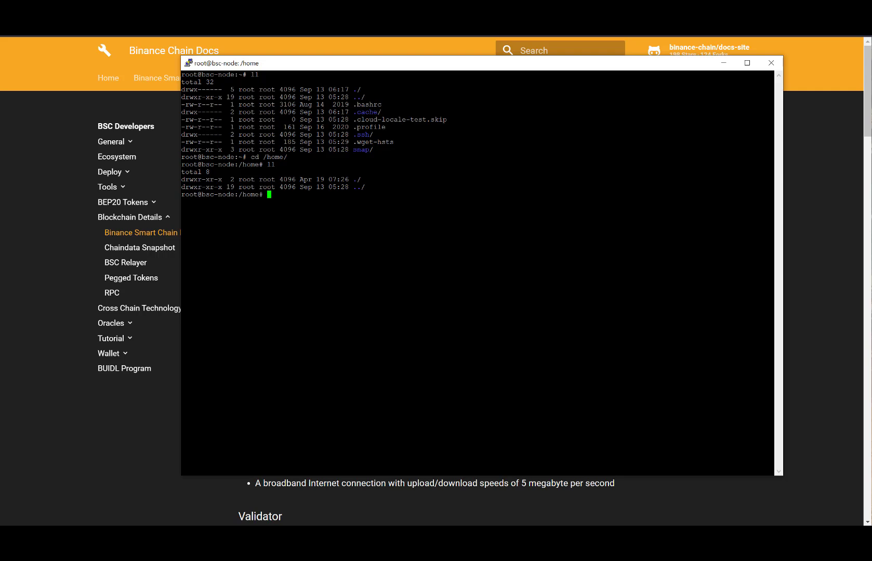
- Create a directory named bscfullnode in /home, and enter it to list its contents
{"action": "type", "text": "mkdir bscfullnode"}
{"action": "key", "text": "Return"}
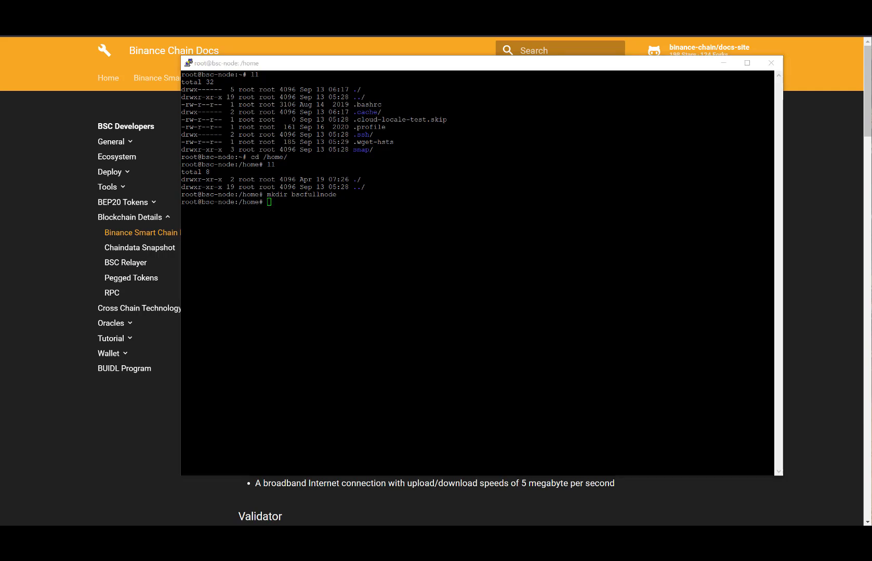
{"action": "key", "text": "alt+Tab"}
{"action": "type", "text": "cd bsc"}
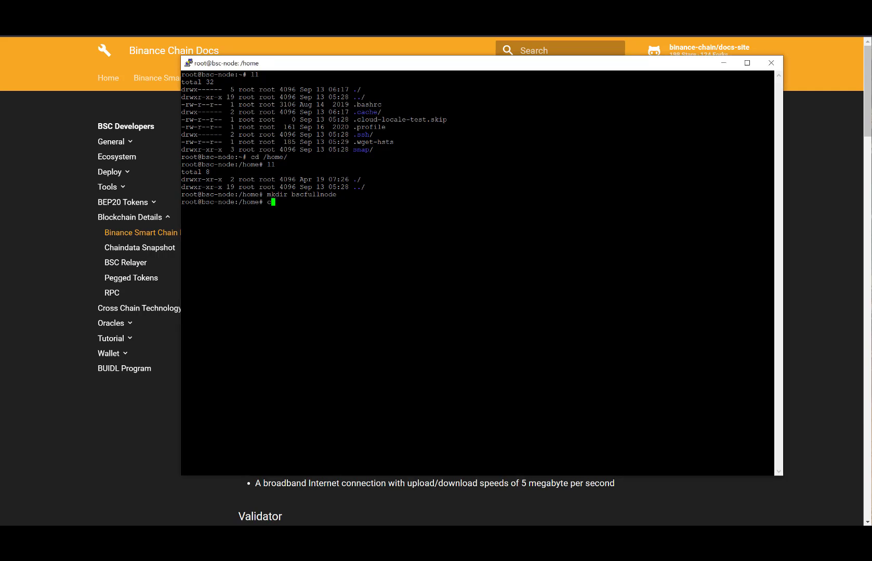
{"action": "key", "text": "Tab"}
{"action": "key", "text": "Return"}
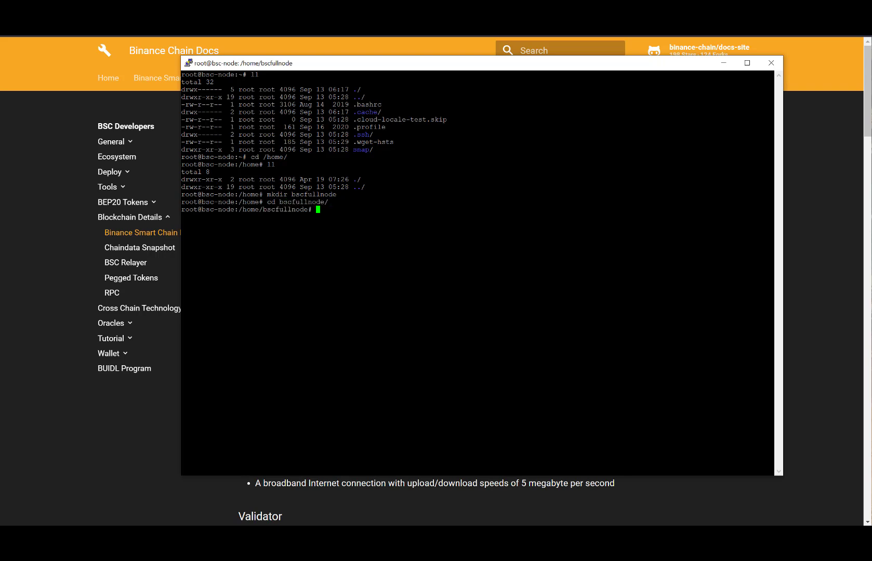
{"action": "type", "text": "ll"}
{"action": "key", "text": "Return"}
{"action": "type", "text": "git "}
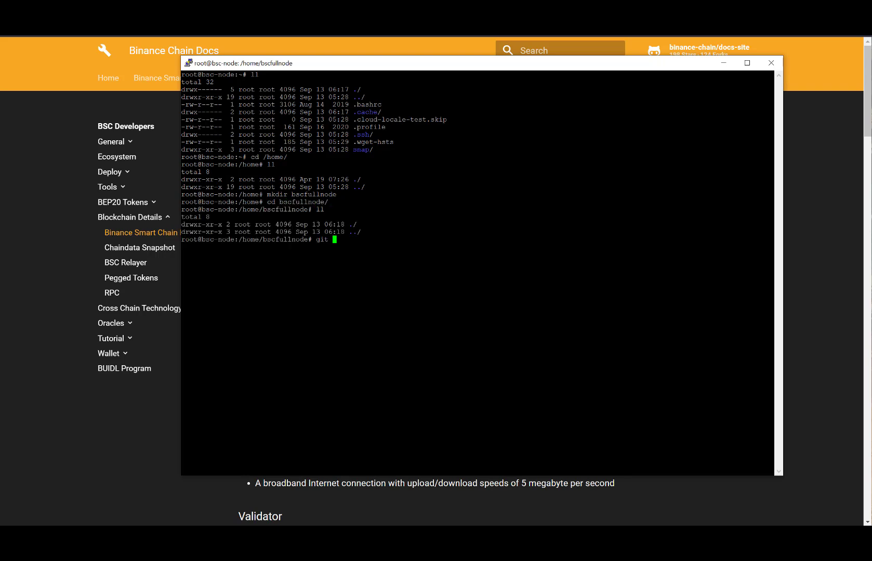
{"action": "type", "text": "clone https://githun"}
{"action": "type", "text": "b.com/binance-chain/bsc"}
{"action": "key", "text": "Return"}
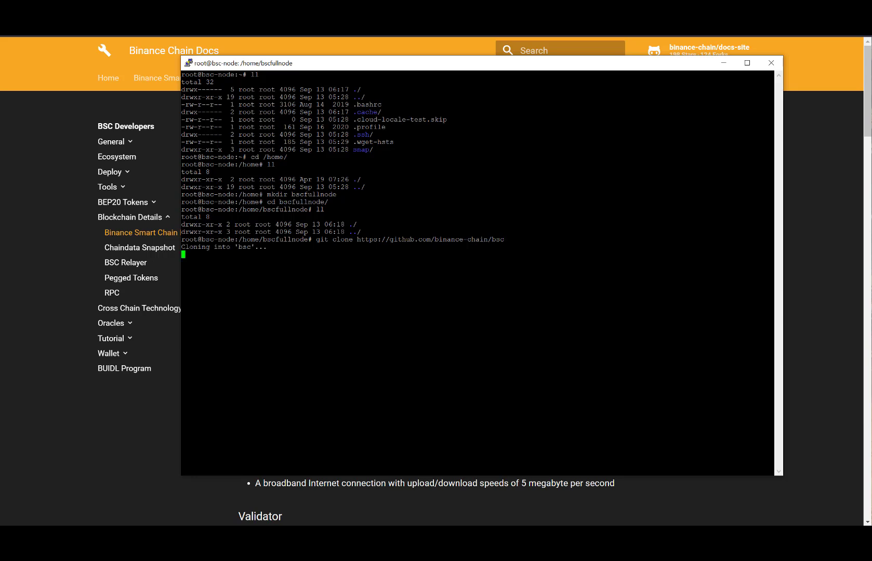